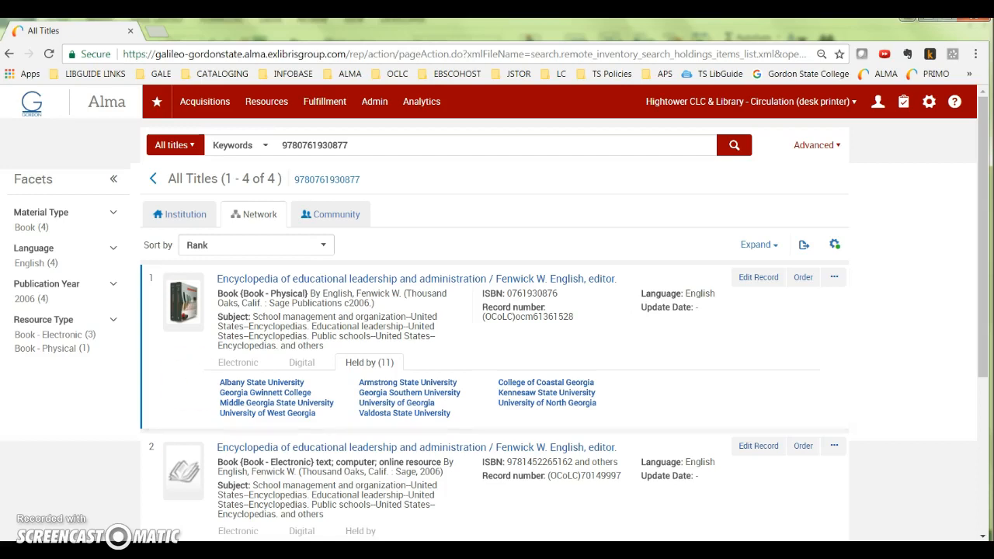
pyautogui.hotkey('alt', 'Tab')
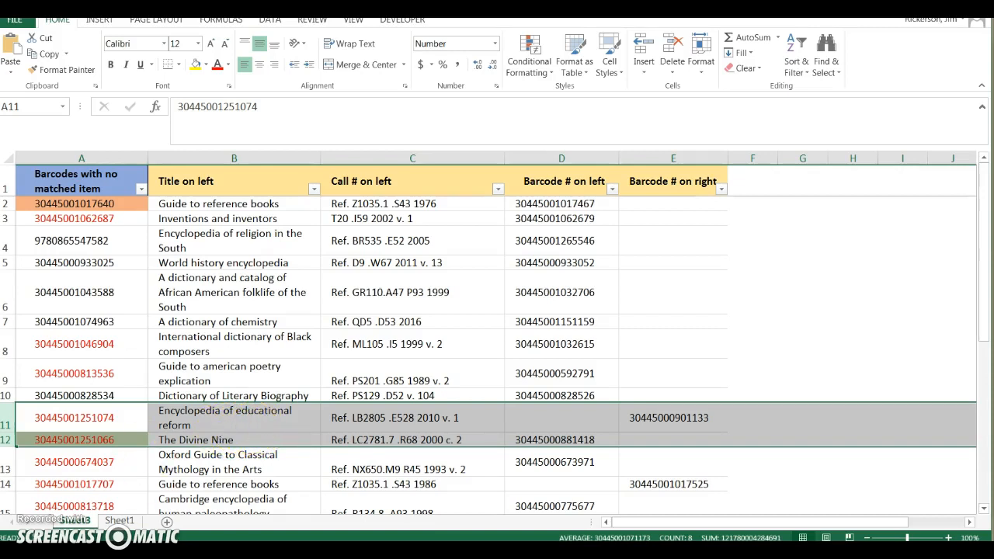
pyautogui.hotkey('alt', 'Tab')
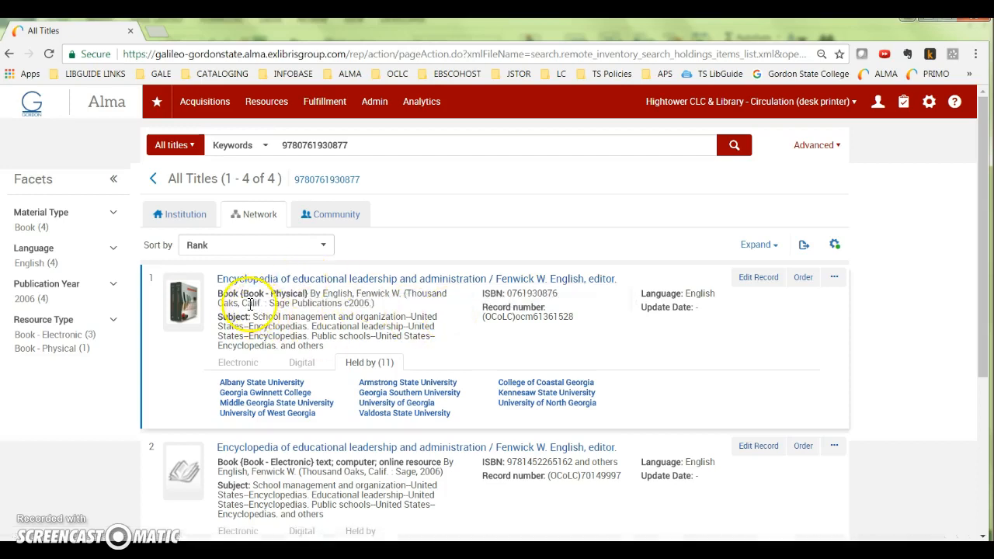
pyautogui.scroll(-3, 330, 342)
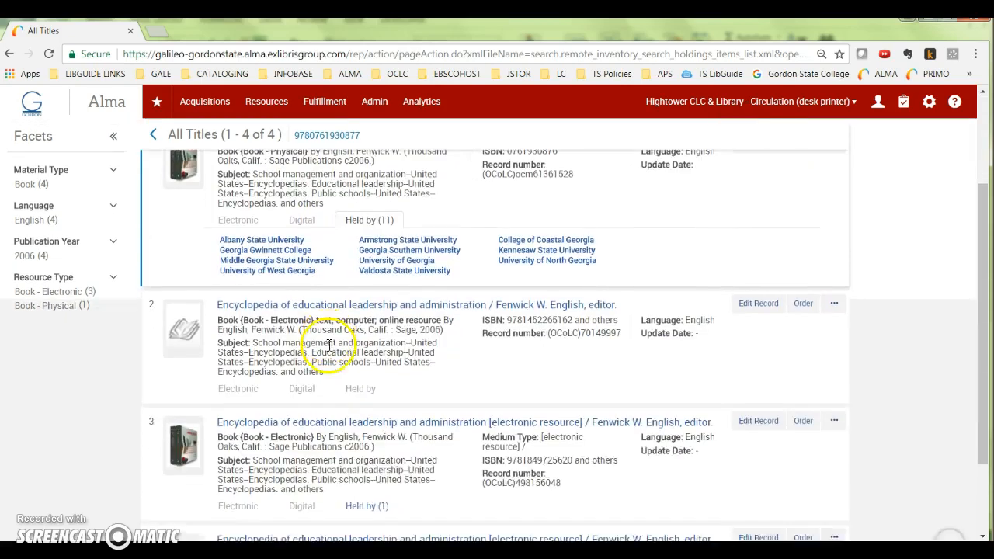
pyautogui.scroll(-1, 357, 396)
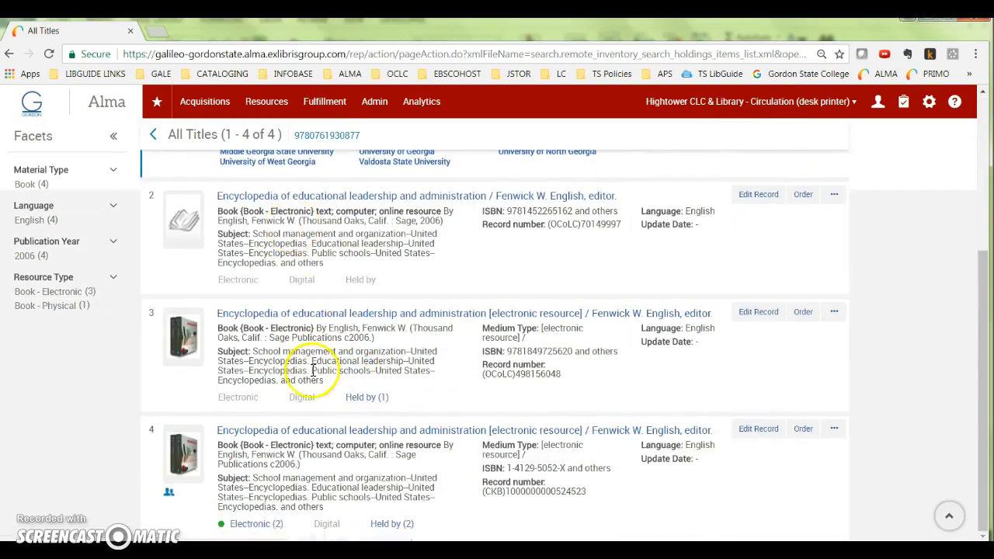
pyautogui.scroll(4, 313, 456)
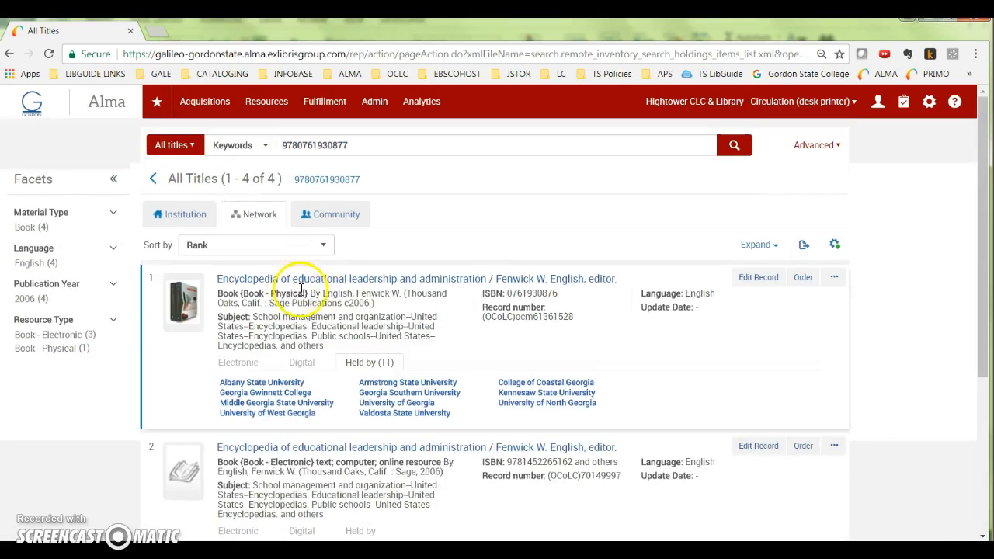
# Step: Link the physical "Encyclopedia of educational leadership and administration" network record to the local institution and return to the results
pyautogui.click(367, 284)
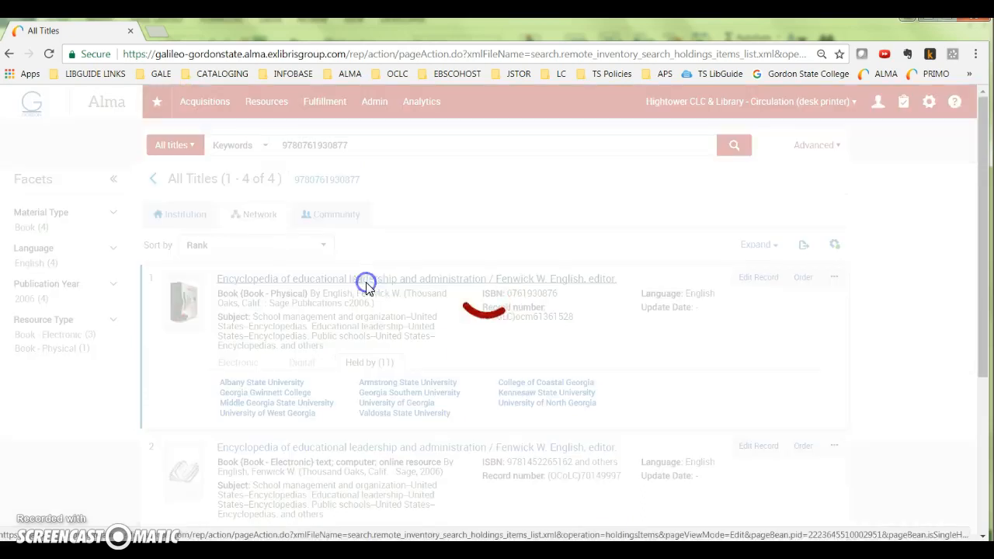
pyautogui.click(763, 172)
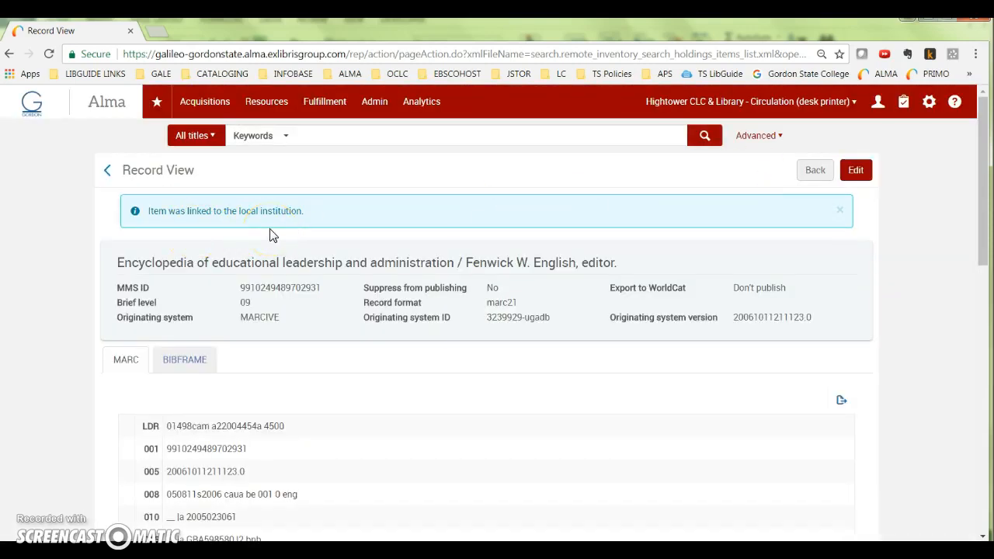
pyautogui.click(816, 171)
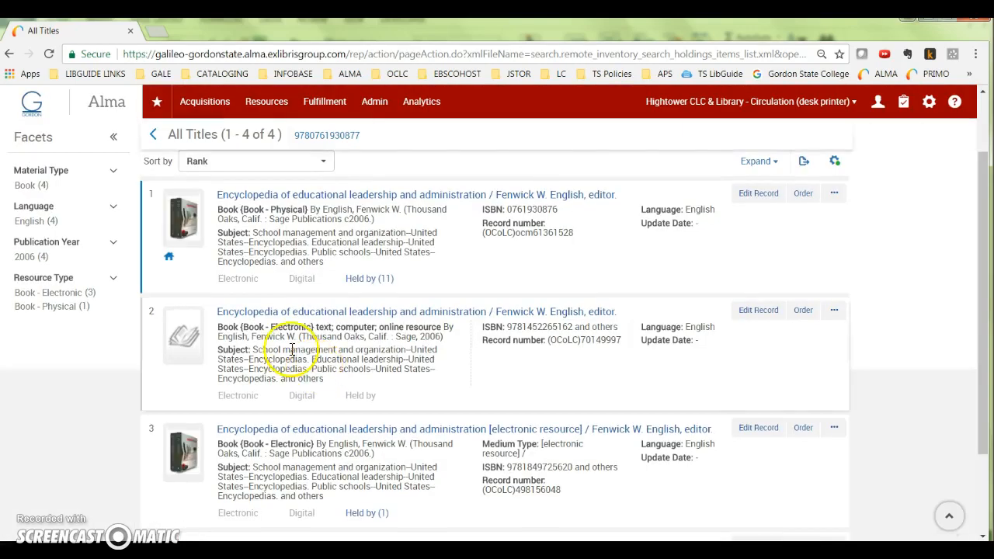
# Step: Show the linked encyclopedia record in the Institution results
pyautogui.click(171, 334)
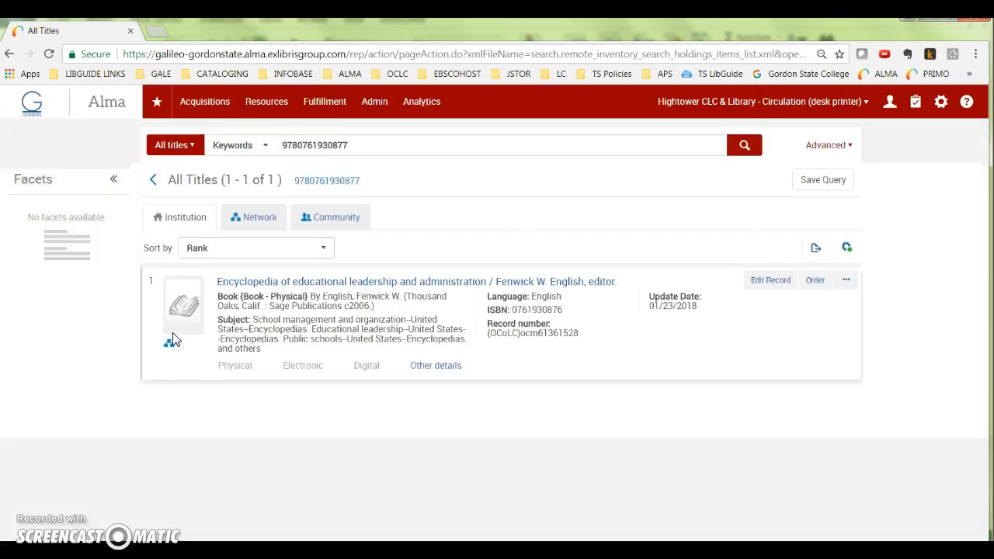
pyautogui.click(185, 347)
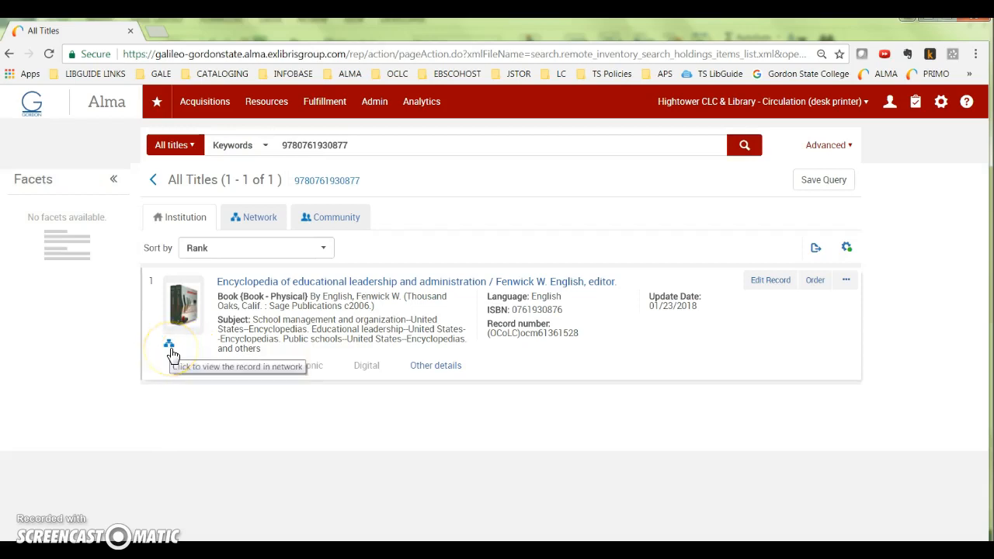
pyautogui.click(171, 354)
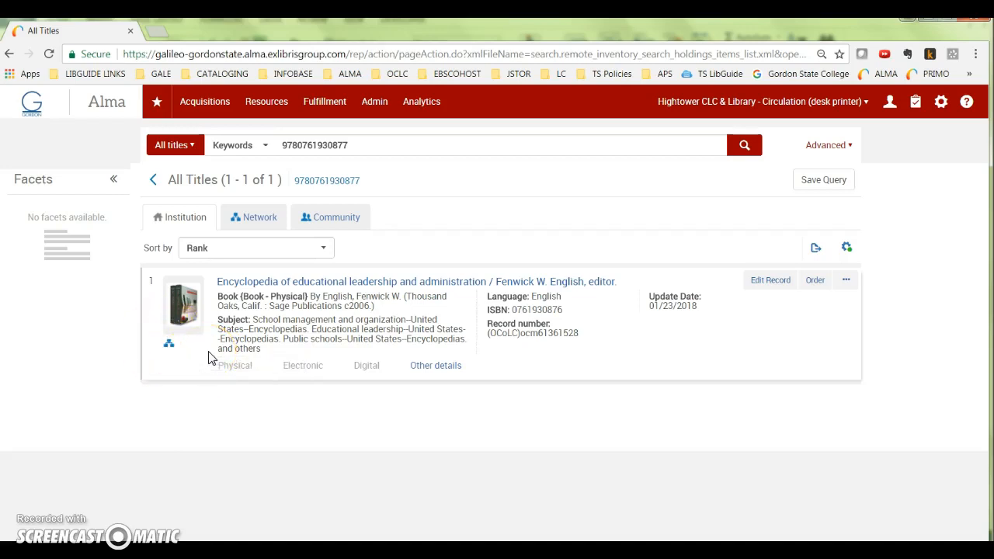
# Step: Open the encyclopedia's bibliographic record for editing and add a holdings record to it, displayed without the split view
pyautogui.click(766, 283)
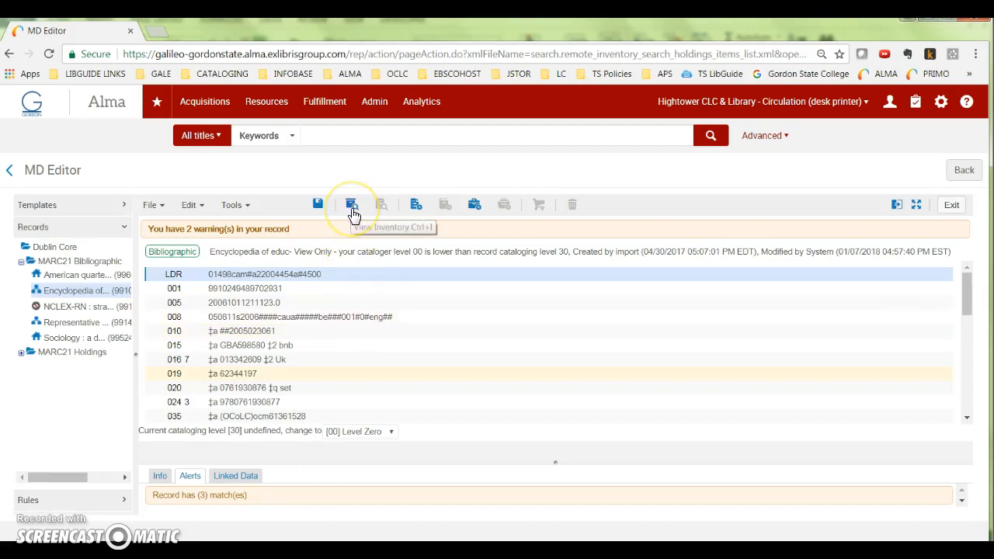
pyautogui.click(417, 208)
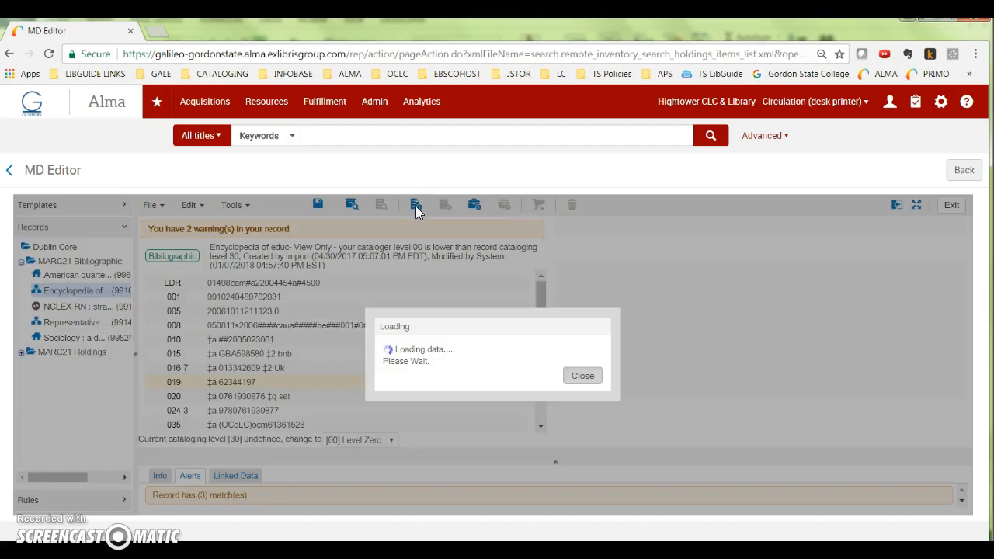
pyautogui.click(896, 206)
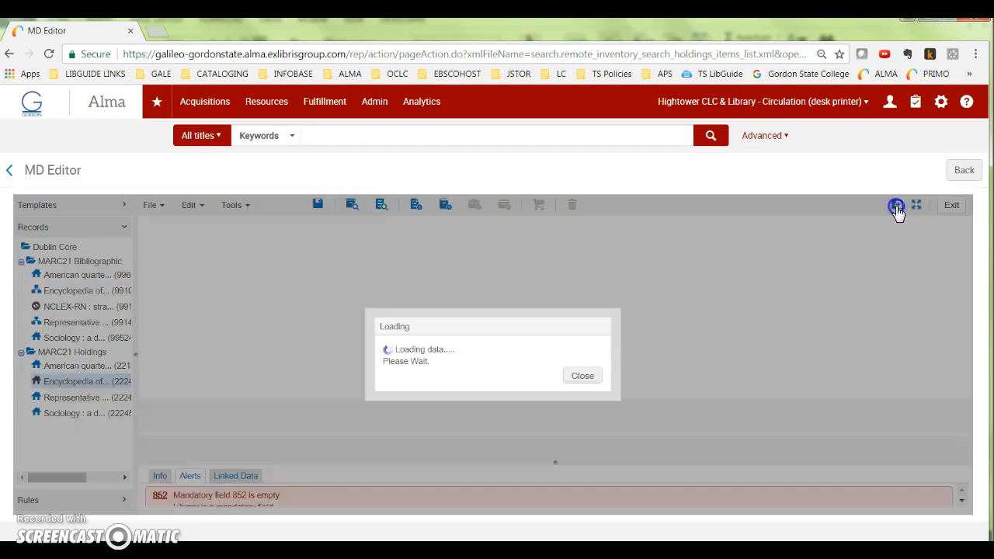
# Step: Open the form editor for the holding's 852 field and set its sublocation or collection to Hightower
pyautogui.click(158, 309)
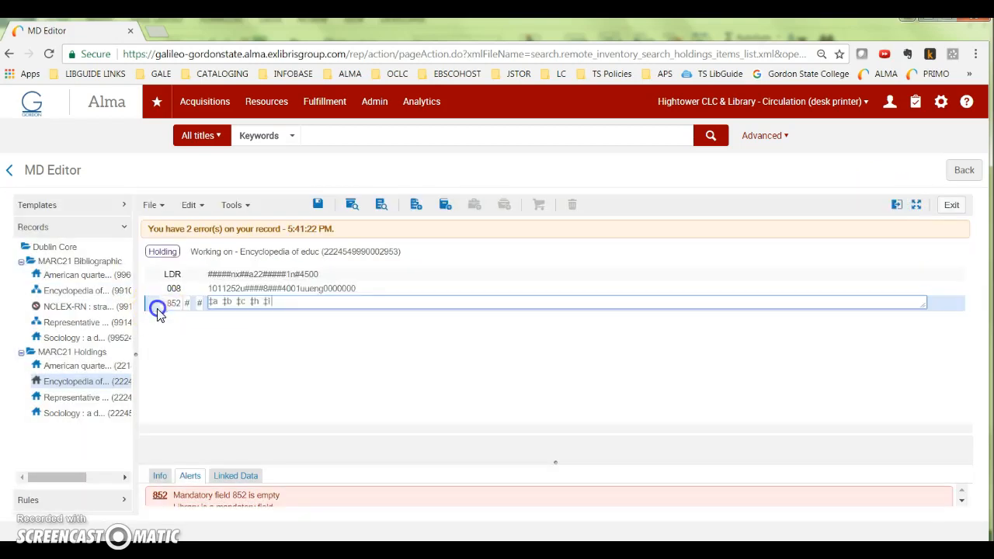
pyautogui.click(191, 205)
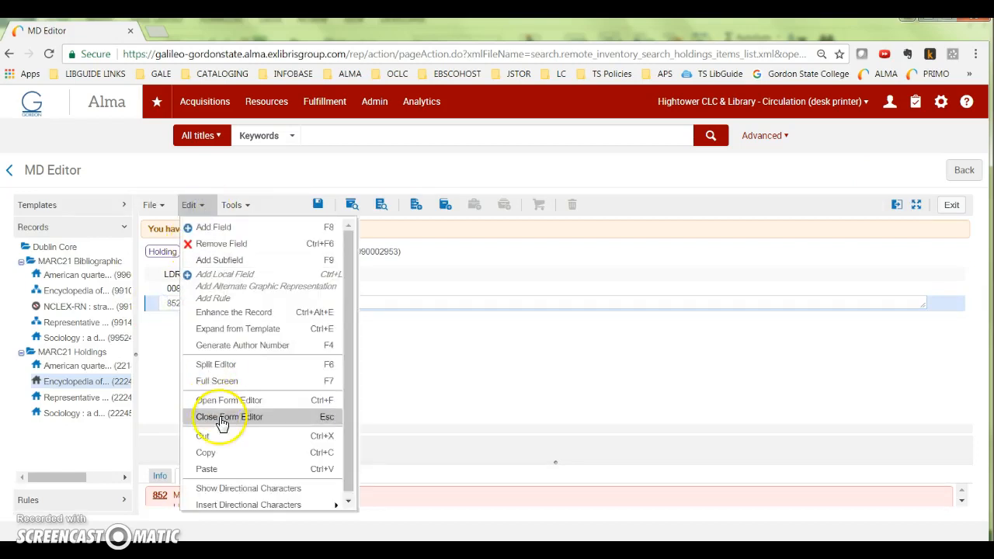
pyautogui.click(222, 400)
pyautogui.click(945, 306)
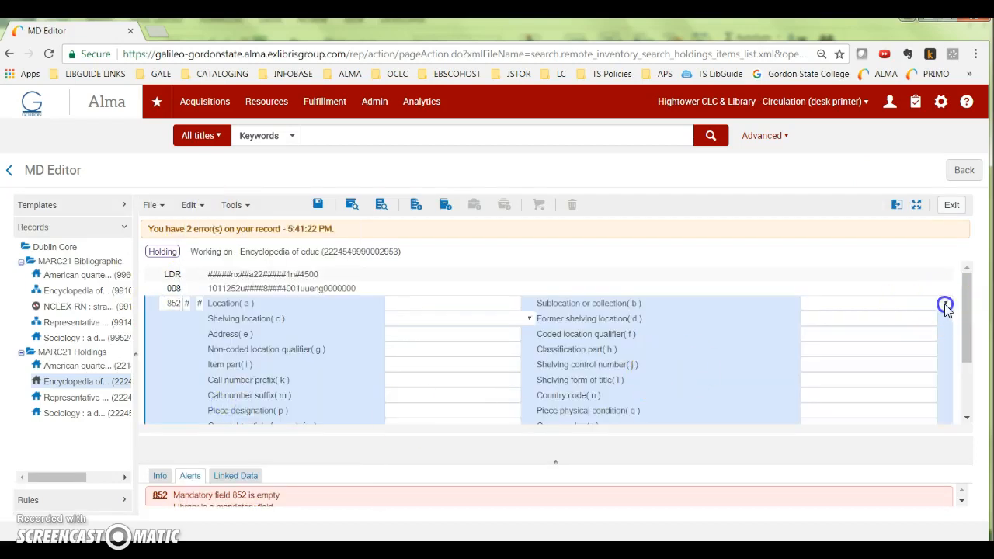
pyautogui.click(850, 339)
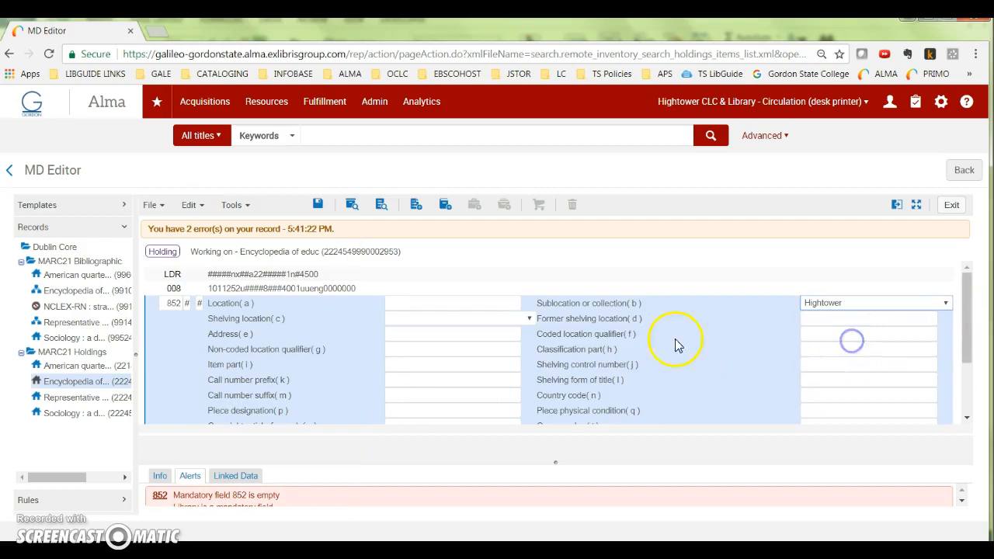
# Step: Set the 852 shelving location to Ref--Area and save the holdings record
pyautogui.click(532, 319)
pyautogui.scroll(-5, 439, 439)
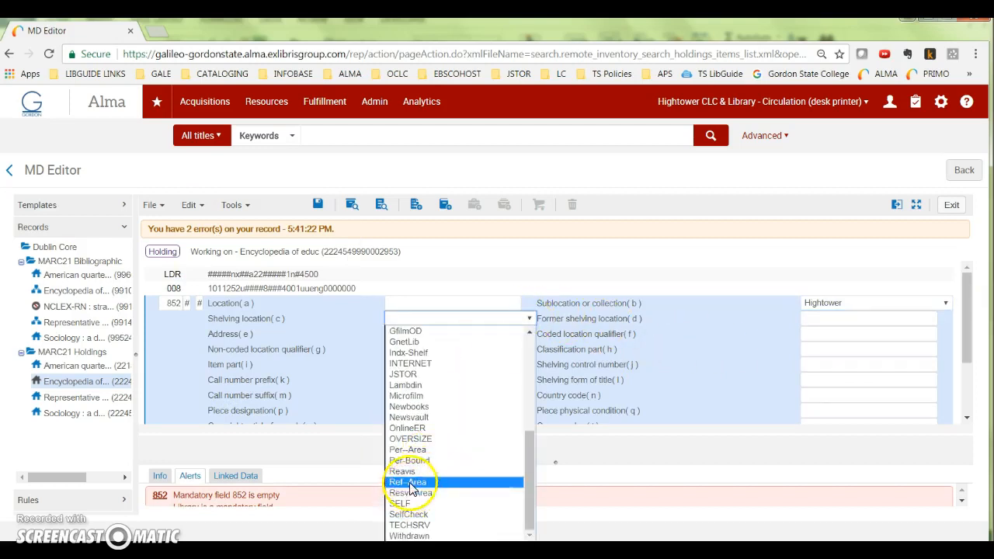
pyautogui.click(410, 483)
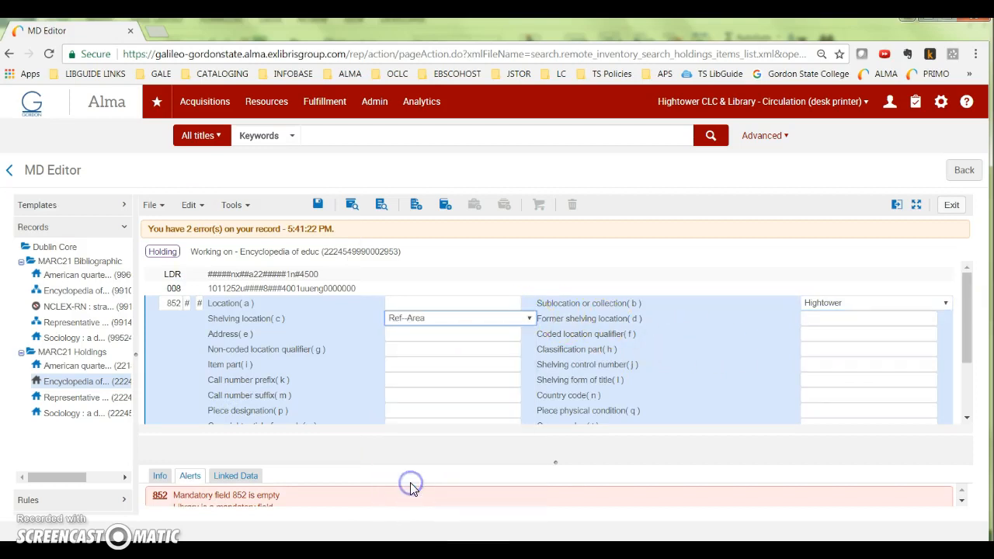
pyautogui.click(159, 206)
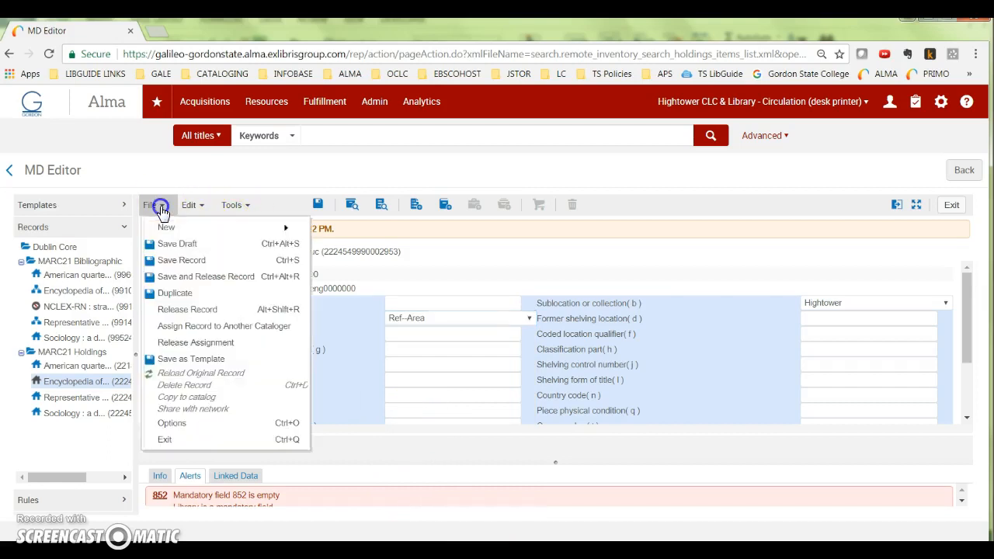
pyautogui.click(174, 262)
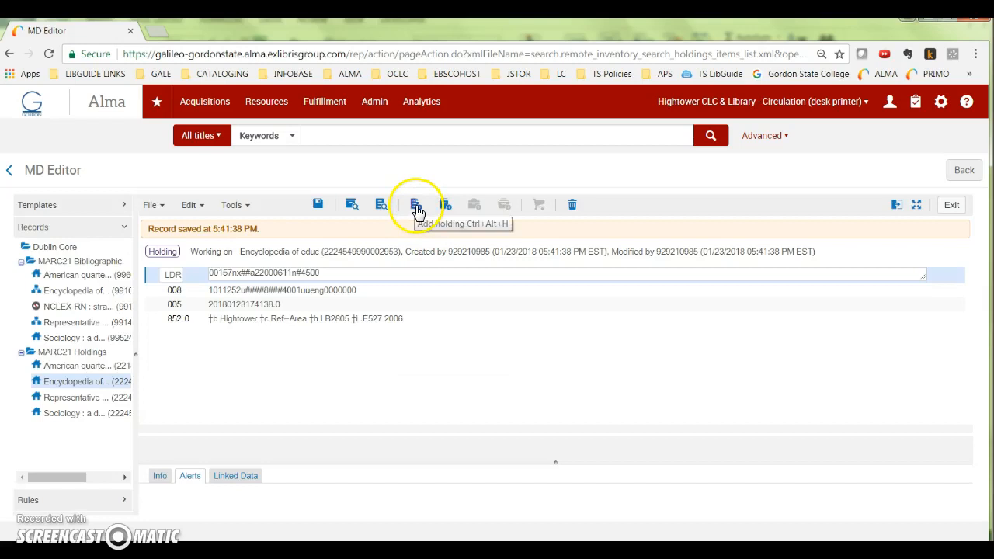
# Step: Add a physical item to the holding with item policy Reference and material type Book
pyautogui.click(445, 209)
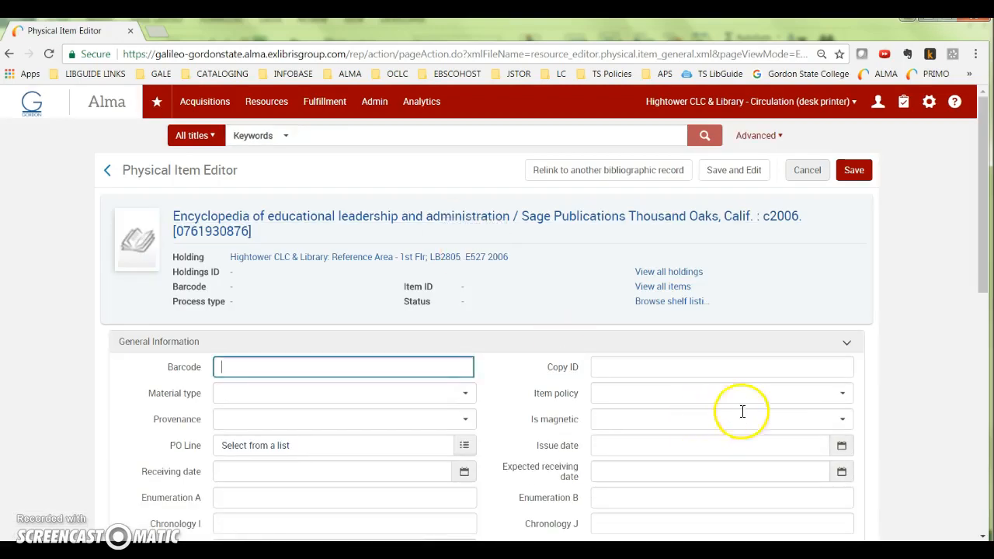
pyautogui.click(842, 394)
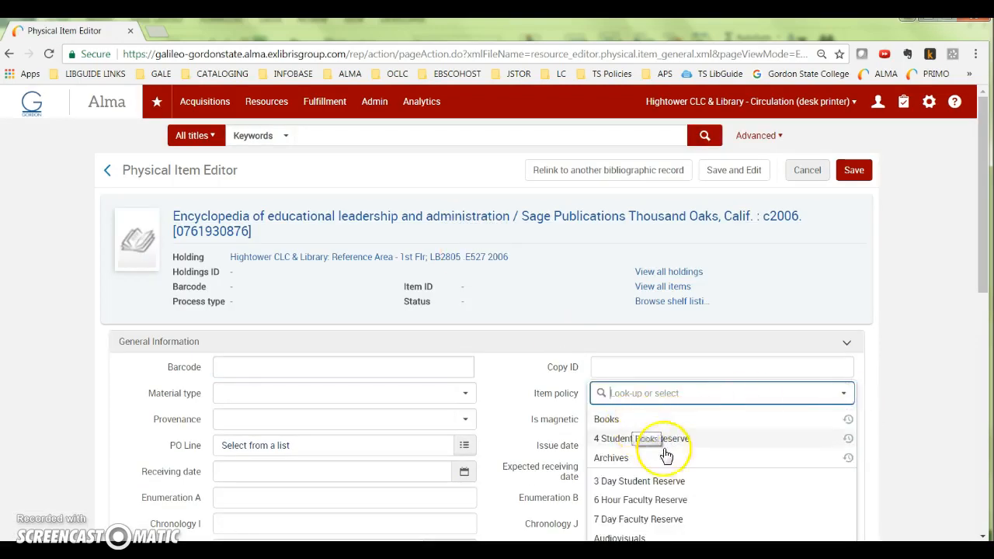
pyautogui.scroll(-2, 652, 447)
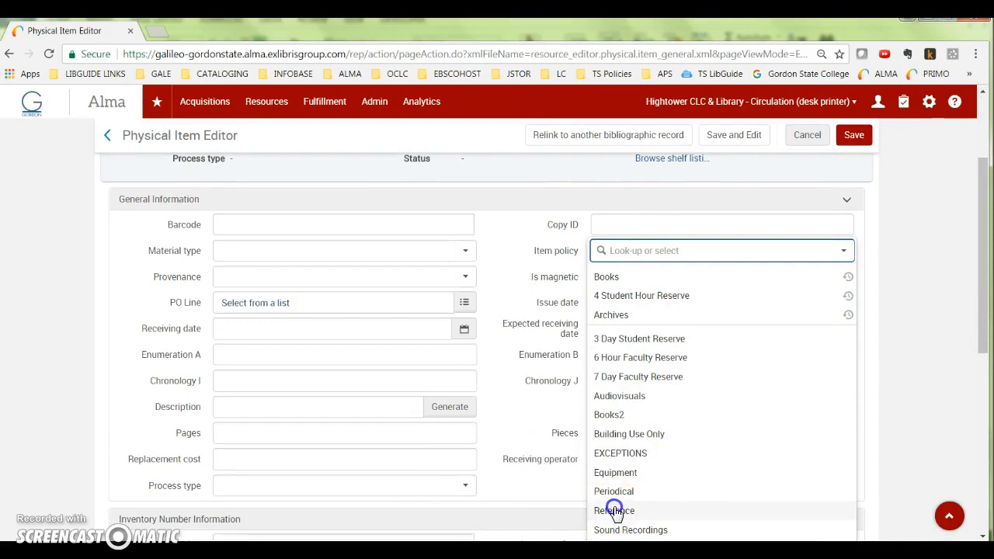
pyautogui.click(627, 509)
pyautogui.click(459, 251)
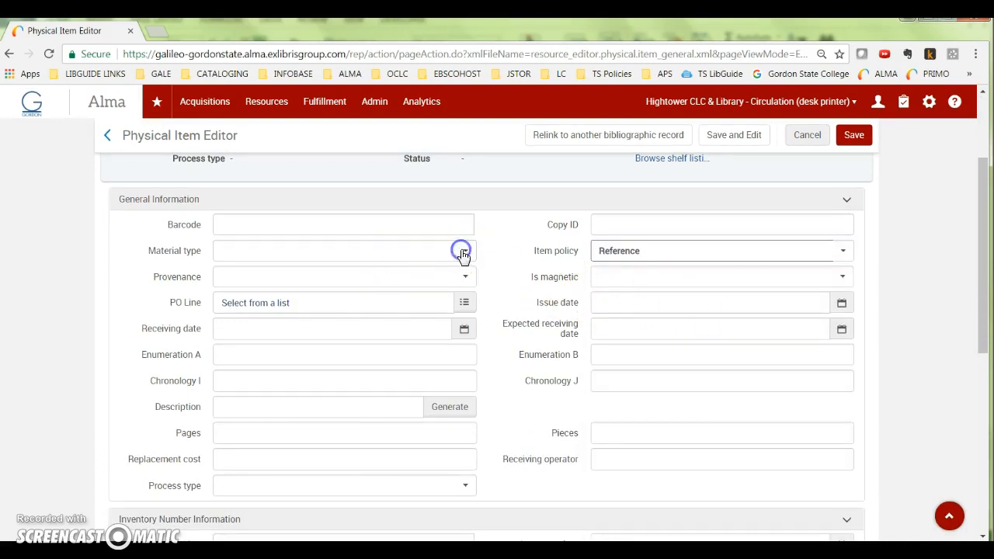
pyautogui.click(221, 277)
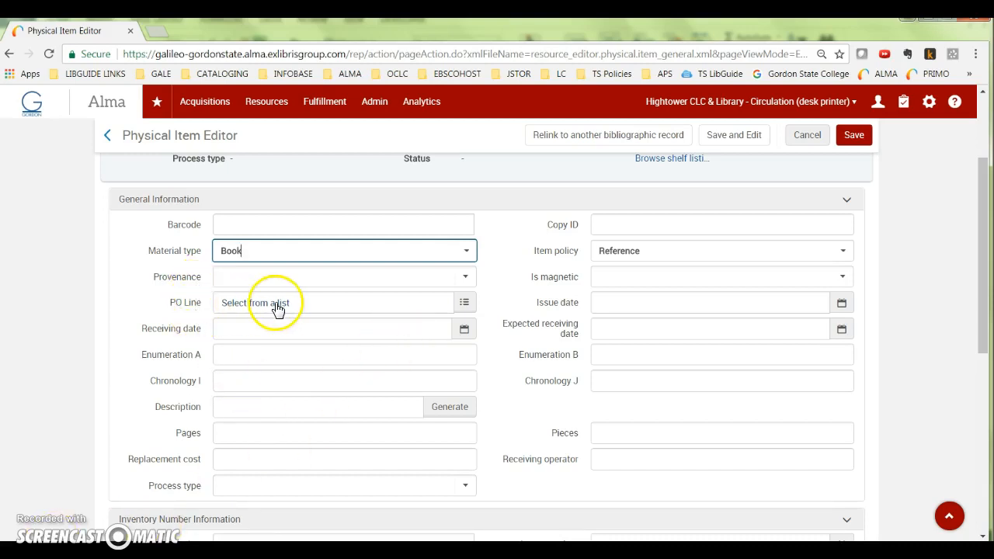
# Step: Set the item's receiving date to 06/20/2006
pyautogui.click(464, 328)
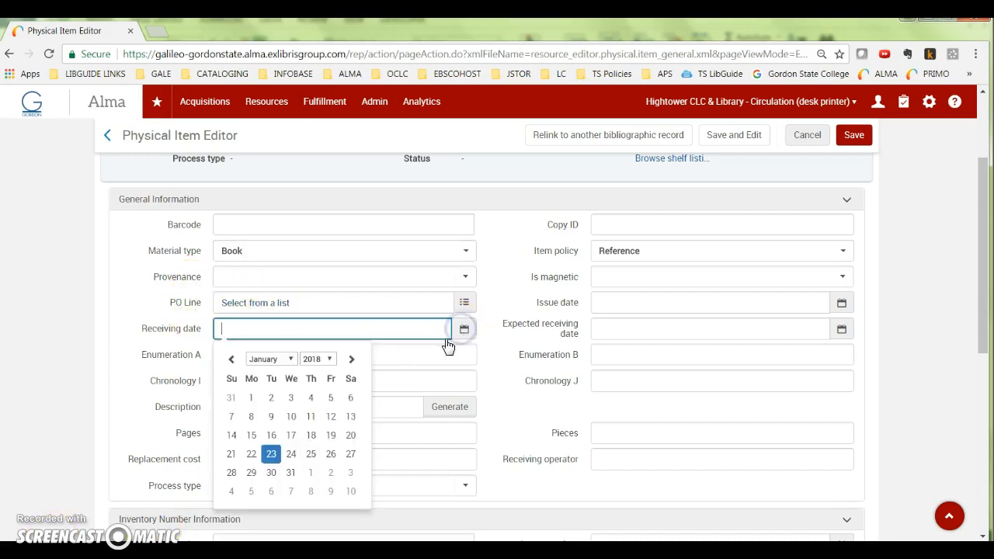
pyautogui.click(326, 362)
pyautogui.click(317, 210)
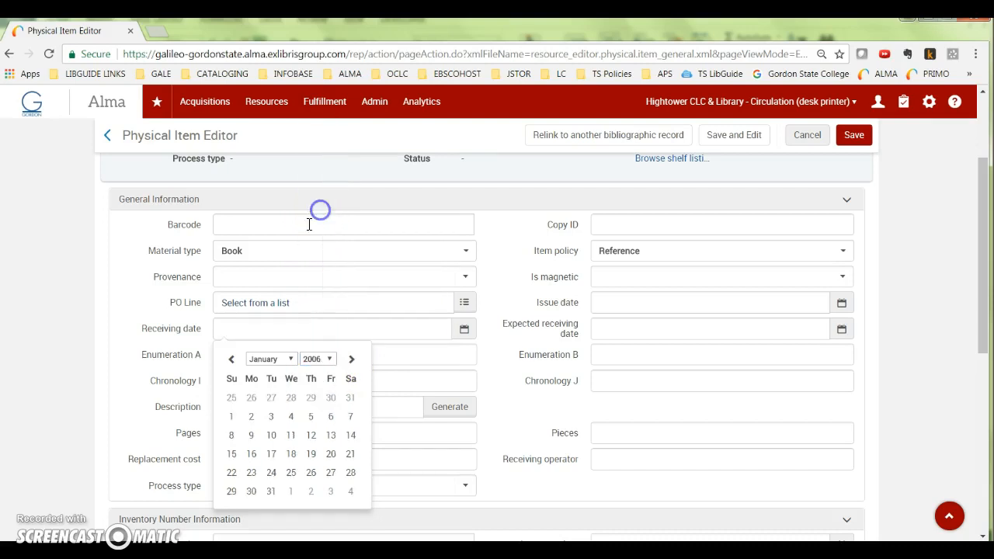
pyautogui.click(289, 362)
pyautogui.click(260, 428)
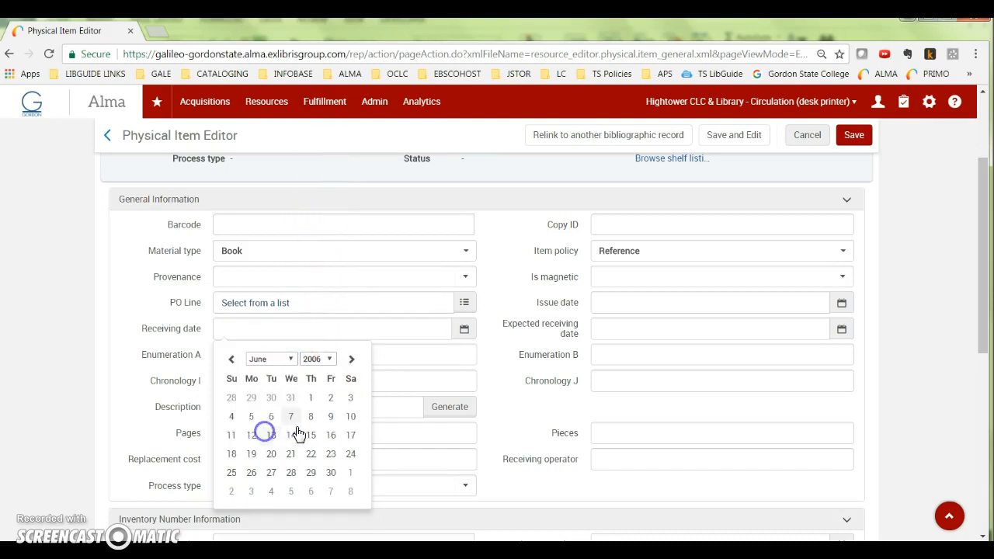
pyautogui.click(271, 456)
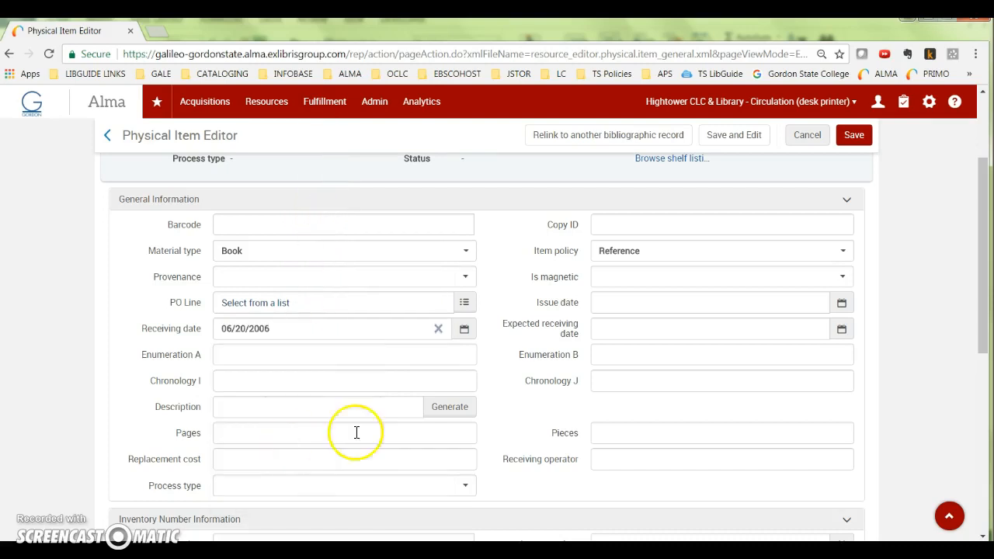
# Step: Set the item's inventory date to 01/23/2018
pyautogui.scroll(-1, 533, 423)
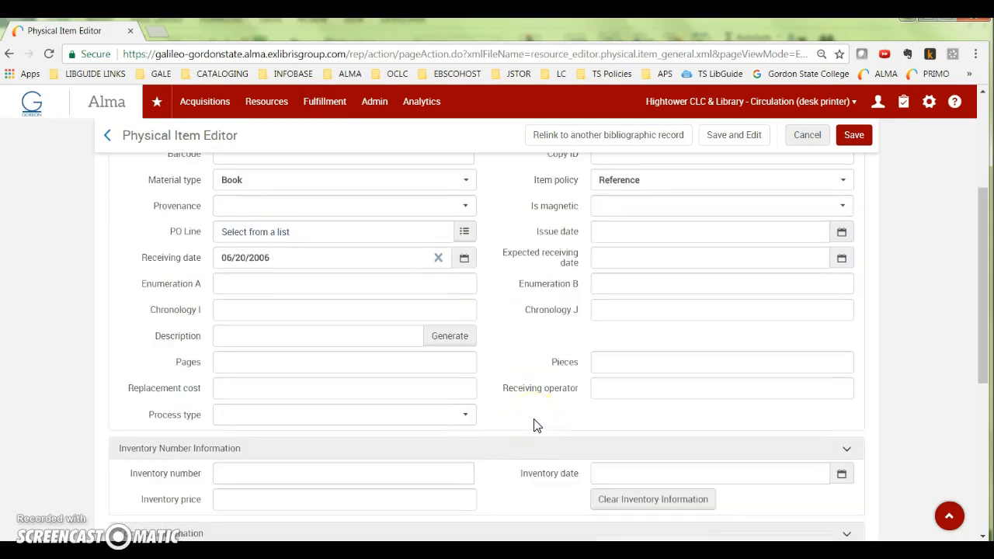
pyautogui.click(842, 475)
pyautogui.scroll(-2, 706, 505)
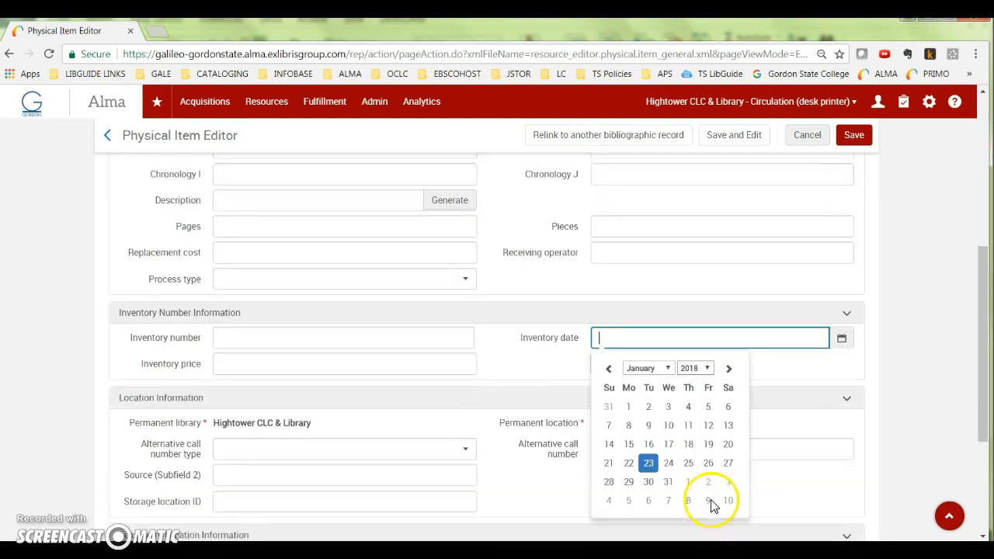
pyautogui.click(647, 456)
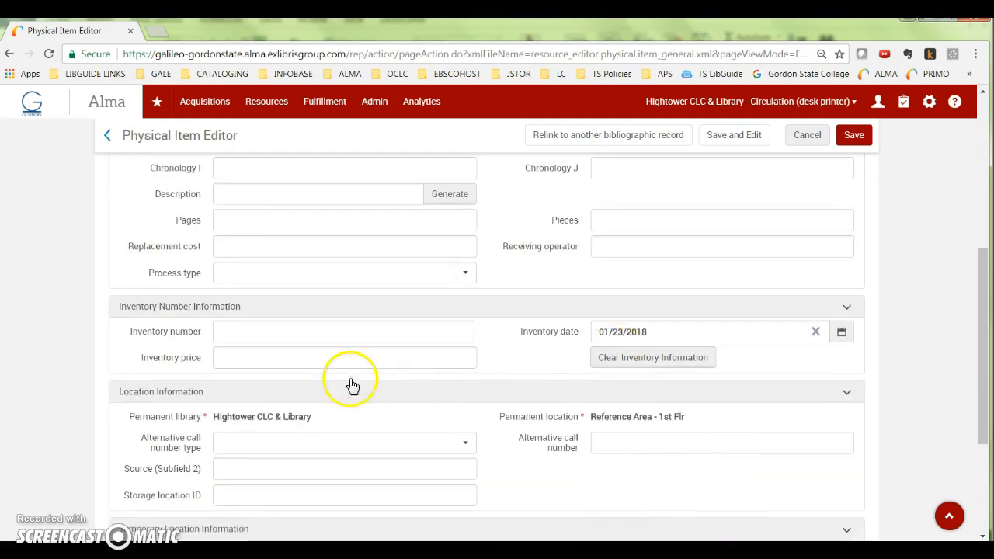
# Step: Set the item's inventory price to 325 and its number of pieces to 2
pyautogui.click(234, 359)
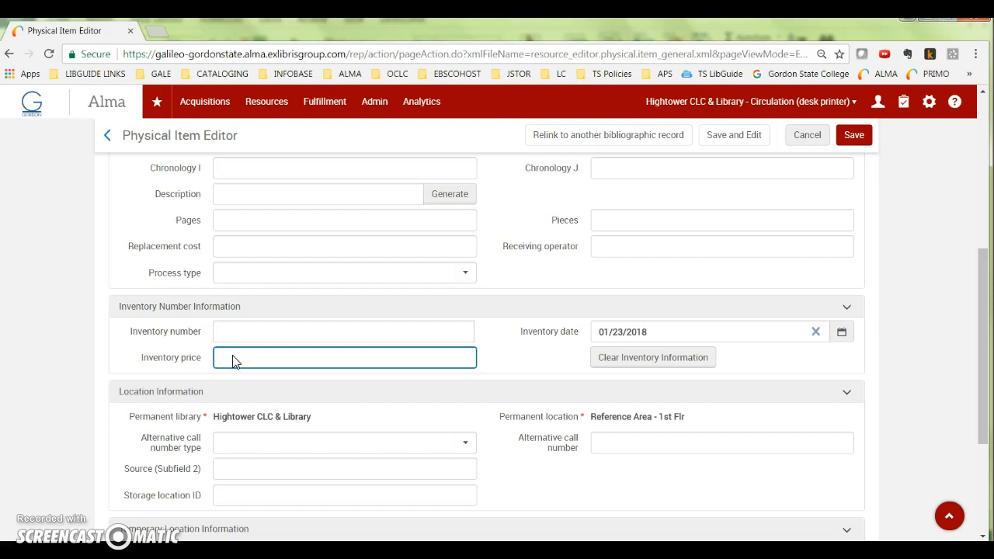
pyautogui.write('32')
pyautogui.click(604, 220)
pyautogui.write('2')
pyautogui.click(508, 461)
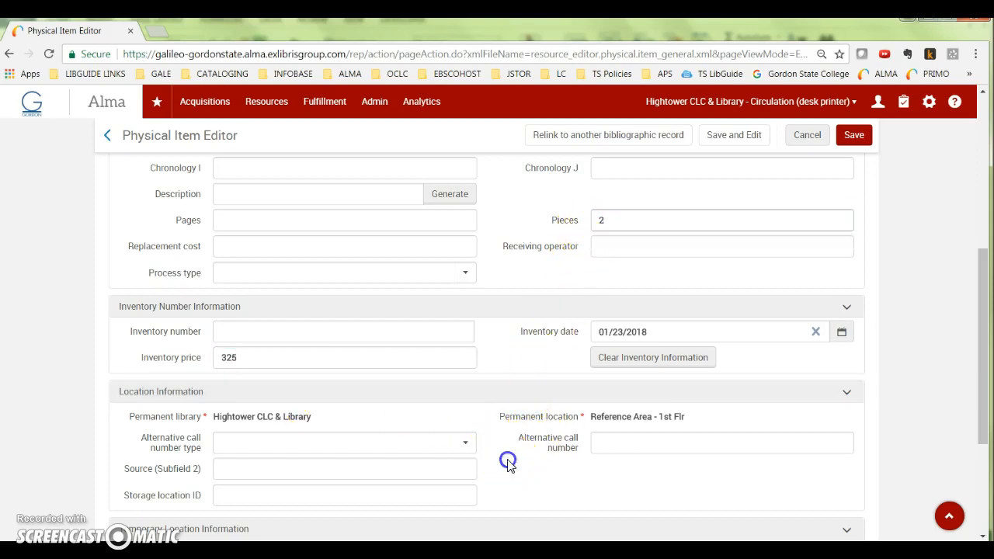
pyautogui.scroll(-3, 505, 463)
pyautogui.click(501, 463)
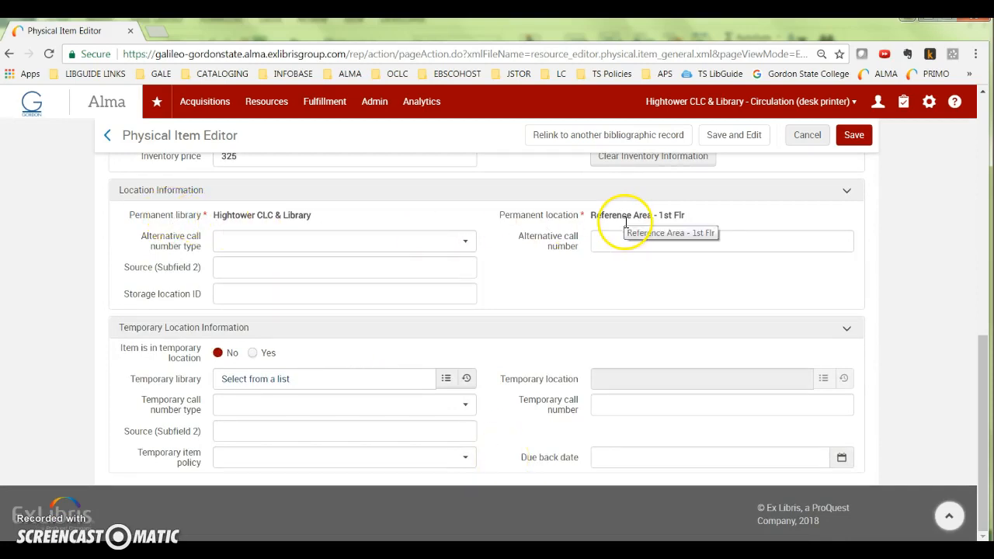
# Step: Set the item's Enumeration A to v. 1
pyautogui.scroll(8, 522, 407)
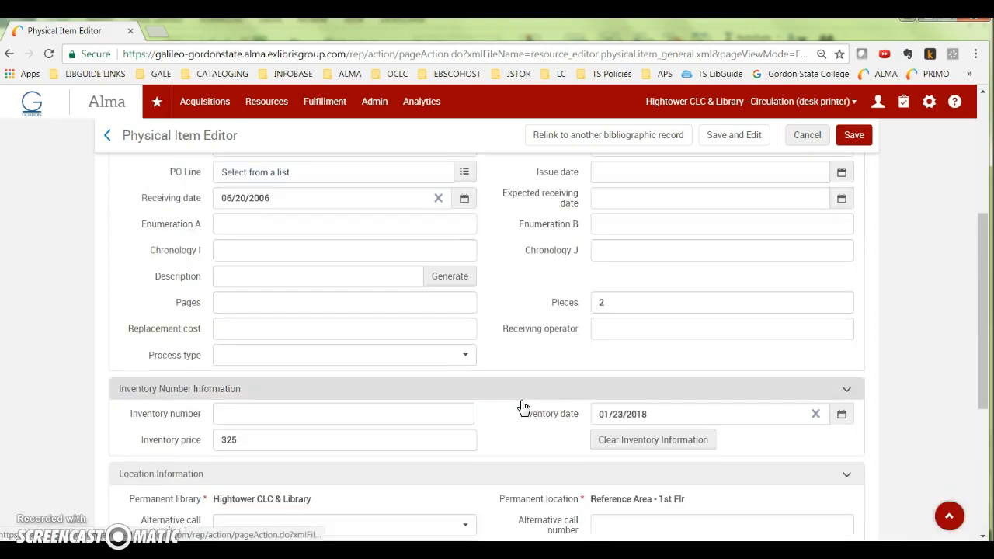
pyautogui.click(313, 307)
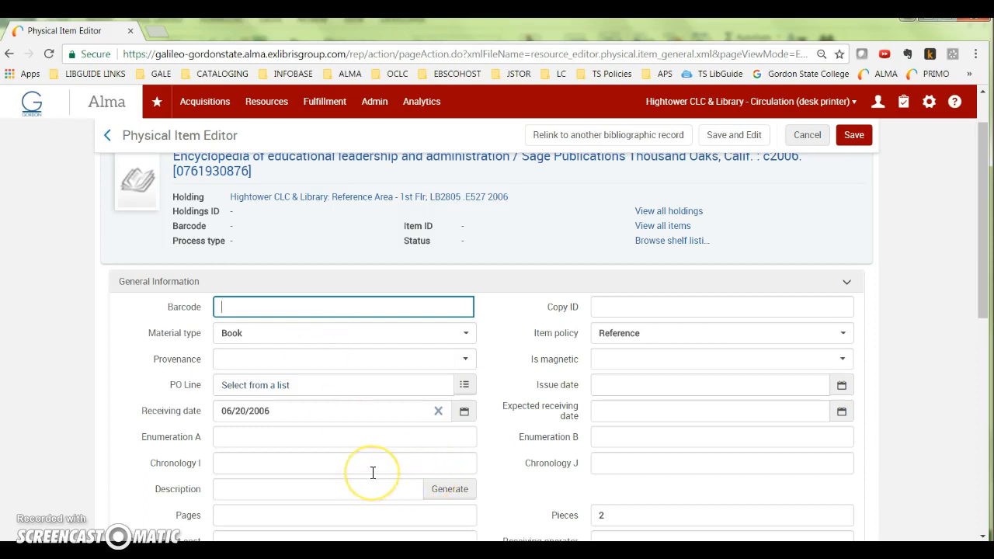
pyautogui.click(233, 437)
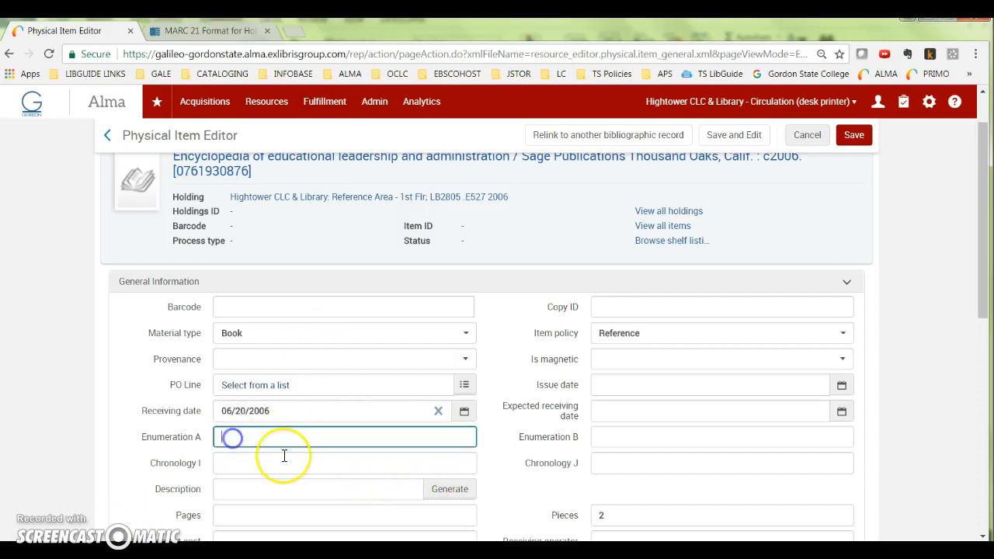
pyautogui.write('v.')
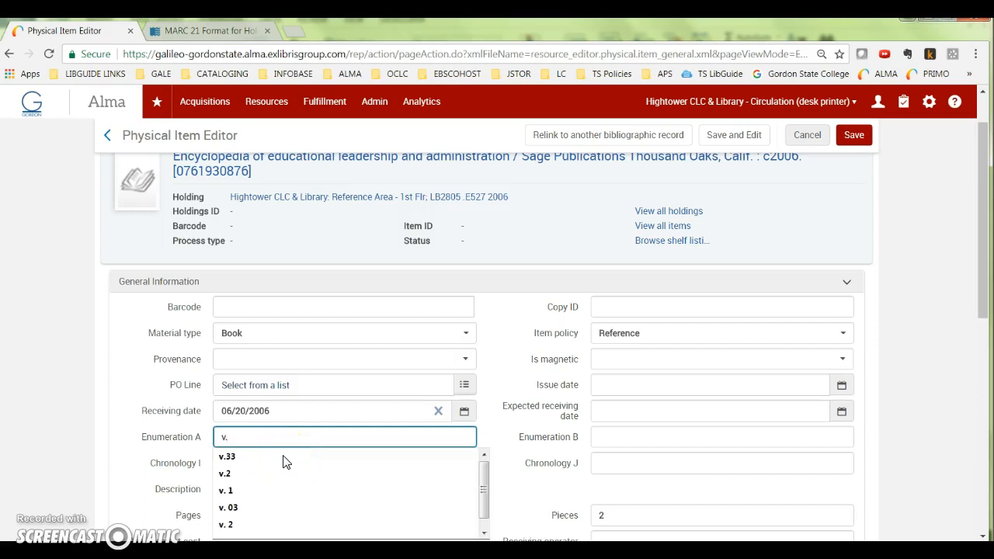
pyautogui.write('1')
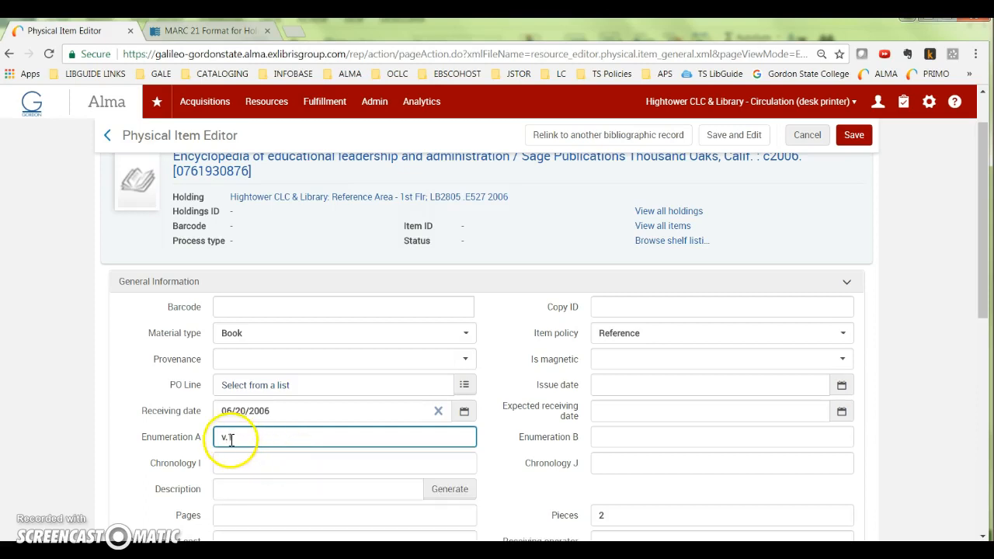
pyautogui.click(279, 308)
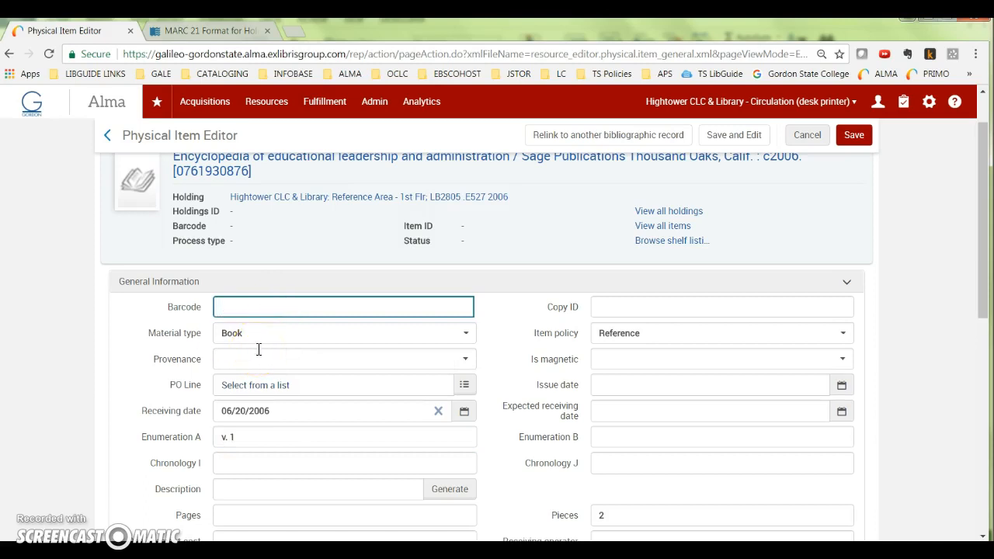
pyautogui.write('30449001507466')
pyautogui.press('Return')
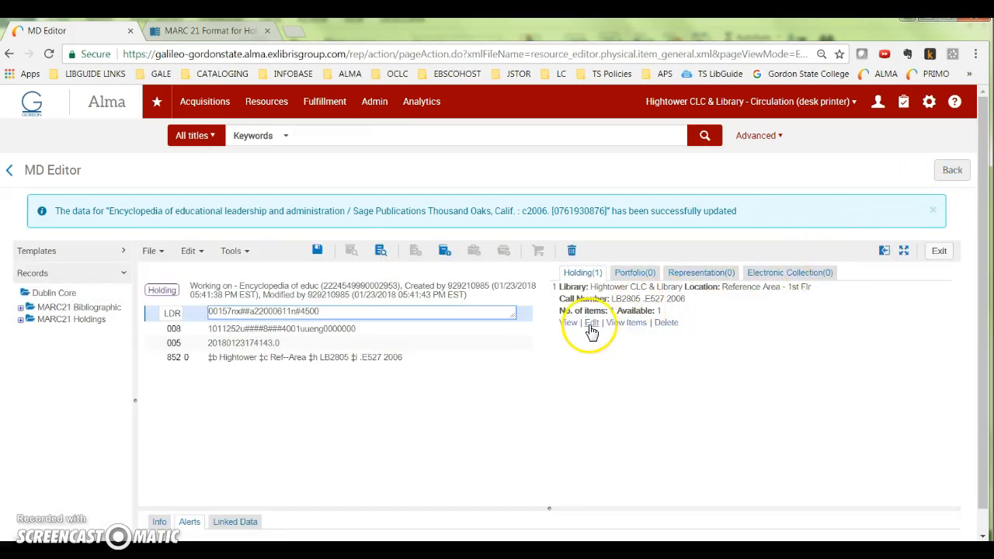
# Step: Add a second physical item to the holding with item policy Reference and material type Book
pyautogui.click(568, 324)
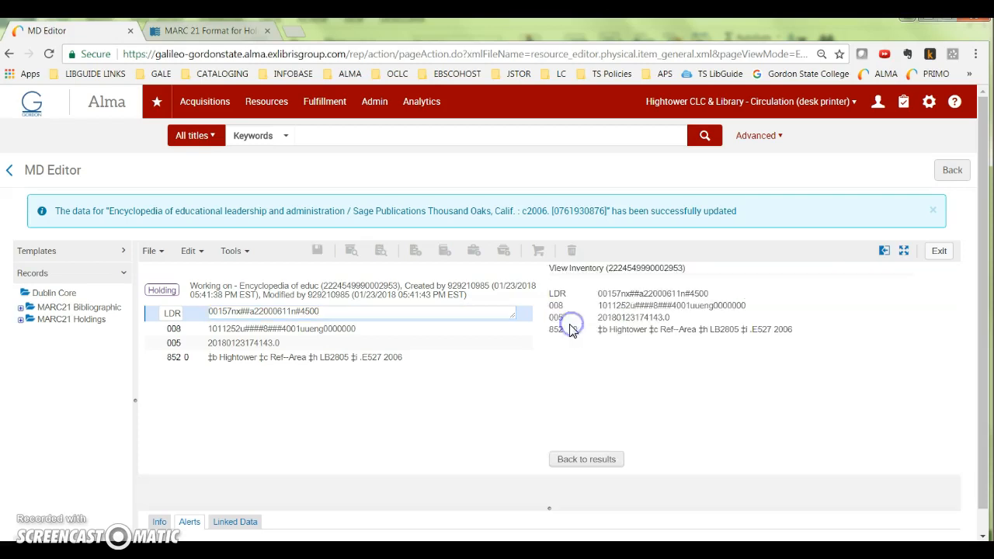
pyautogui.click(886, 251)
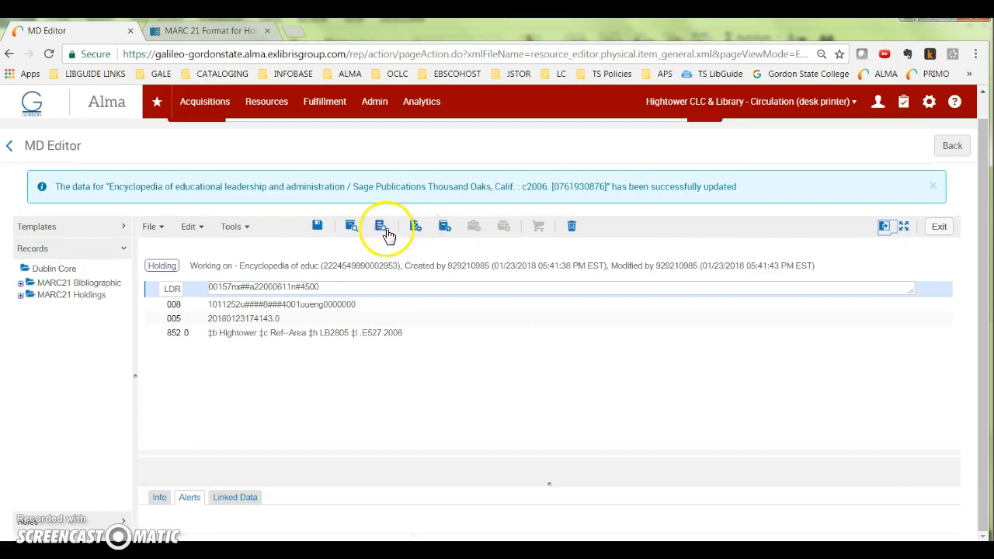
pyautogui.click(445, 230)
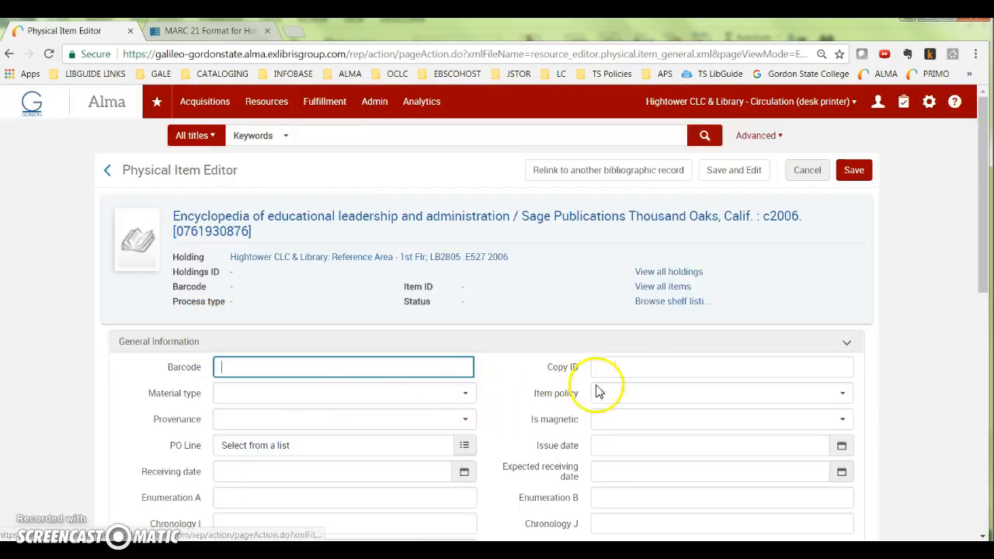
pyautogui.click(842, 400)
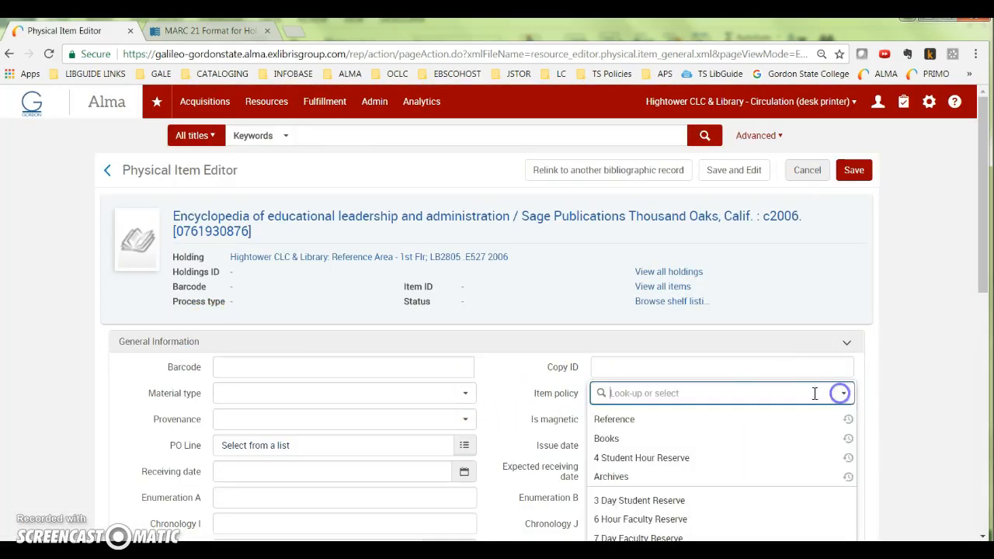
pyautogui.click(621, 419)
pyautogui.click(466, 393)
pyautogui.click(226, 419)
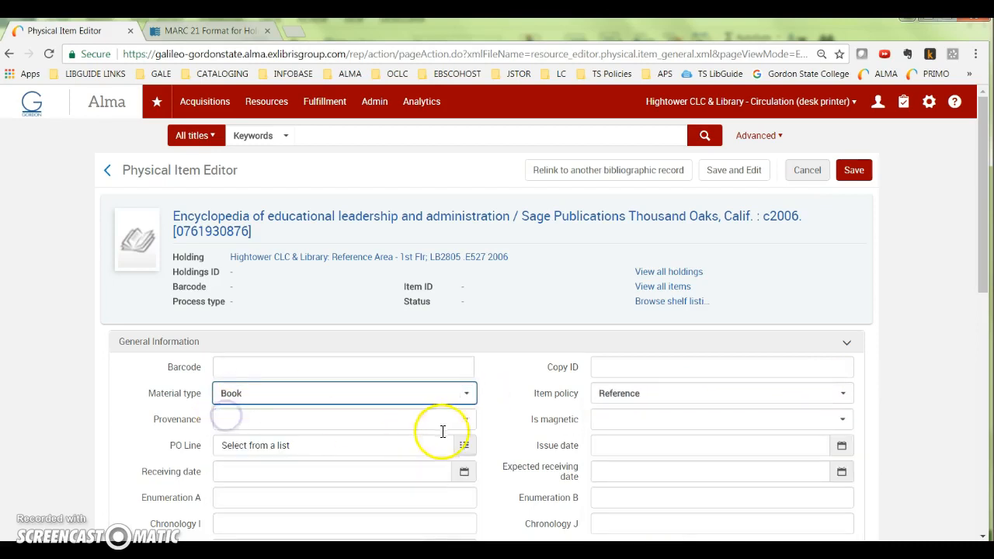
# Step: Set the second item's Enumeration A to v. 2, its inventory price to 325 and its inventory date to 01/23/2018
pyautogui.scroll(-2, 486, 451)
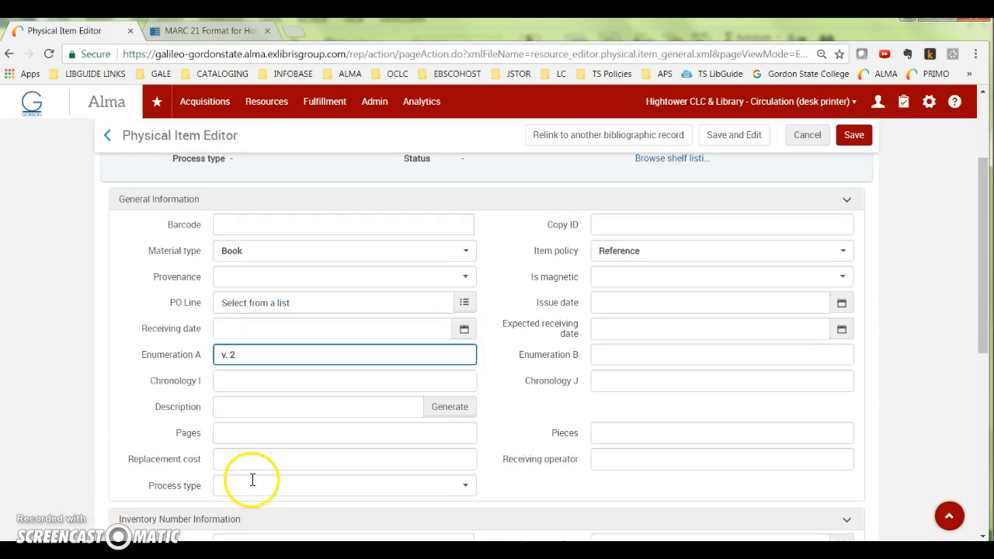
pyautogui.scroll(-2, 253, 480)
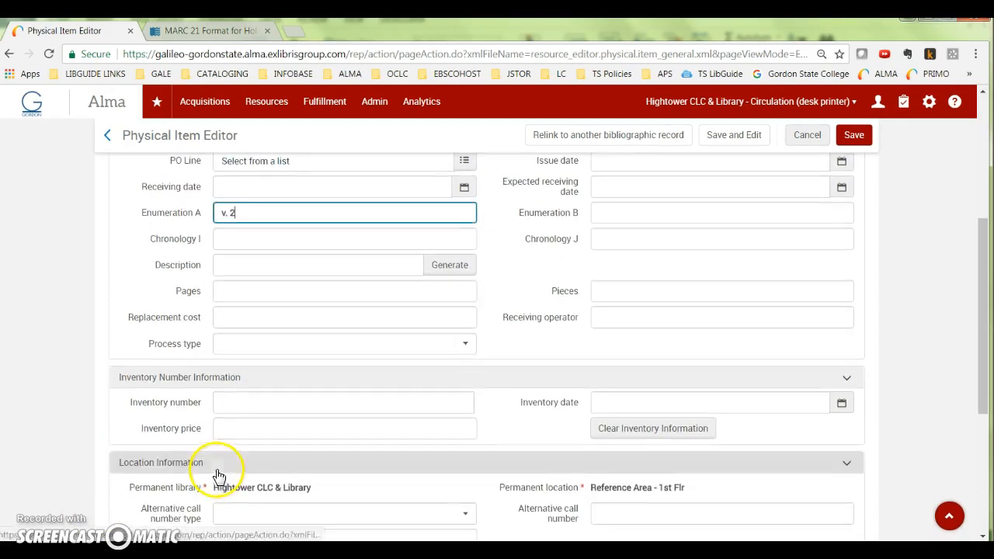
pyautogui.click(239, 426)
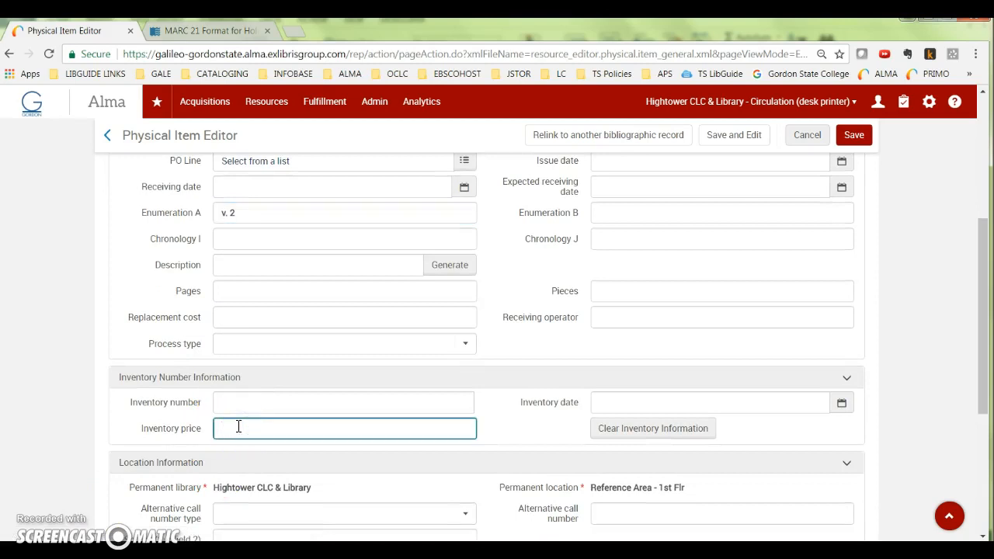
pyautogui.write('325')
pyautogui.click(497, 401)
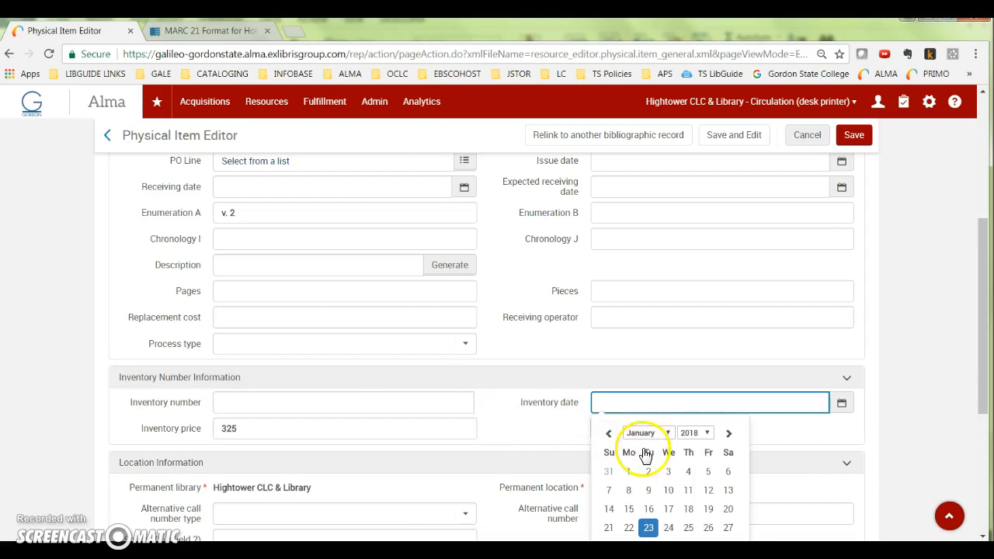
pyautogui.click(648, 528)
# Step: Set the volume 2 item's receiving date to 06/20/2006
pyautogui.scroll(2, 453, 295)
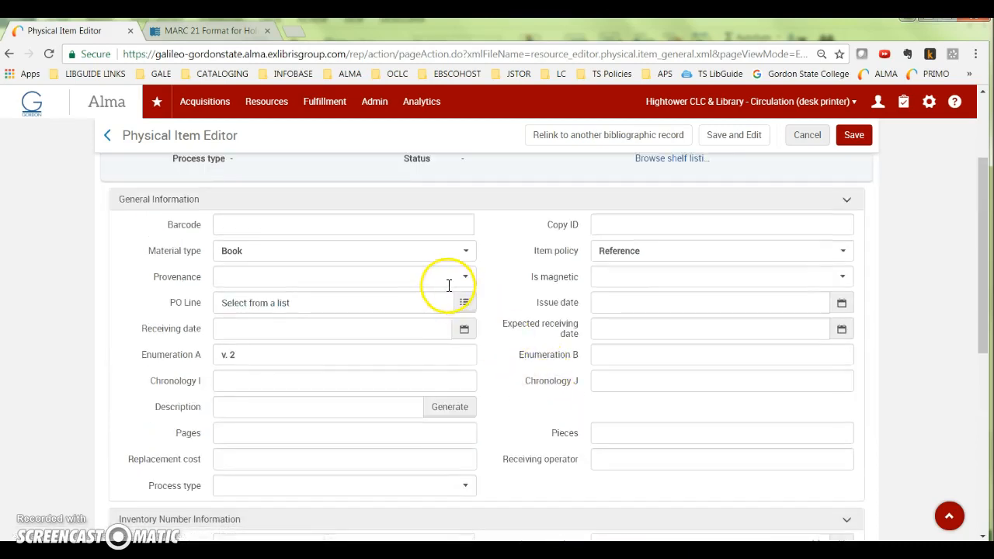
pyautogui.click(464, 329)
pyautogui.click(331, 359)
pyautogui.click(319, 209)
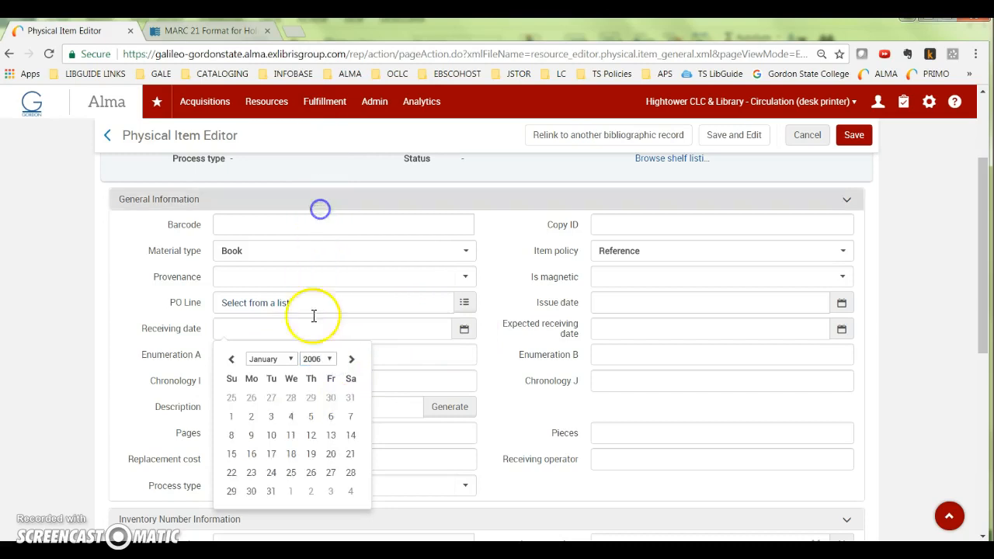
pyautogui.click(290, 359)
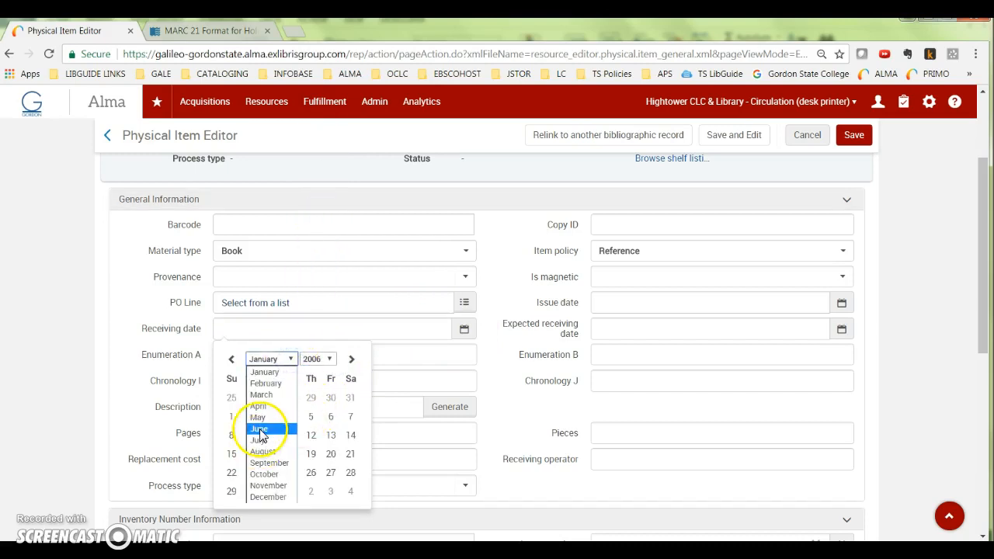
pyautogui.click(259, 429)
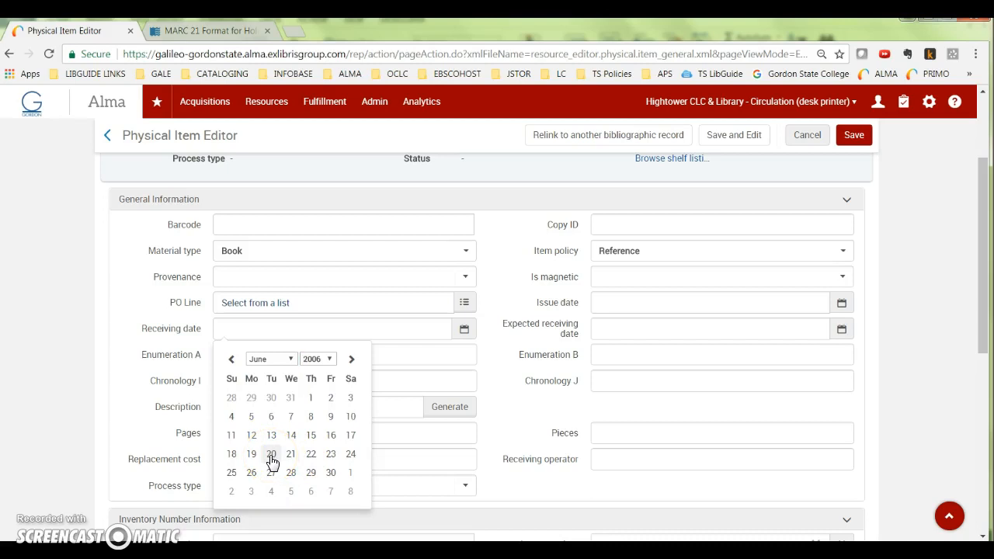
pyautogui.click(270, 456)
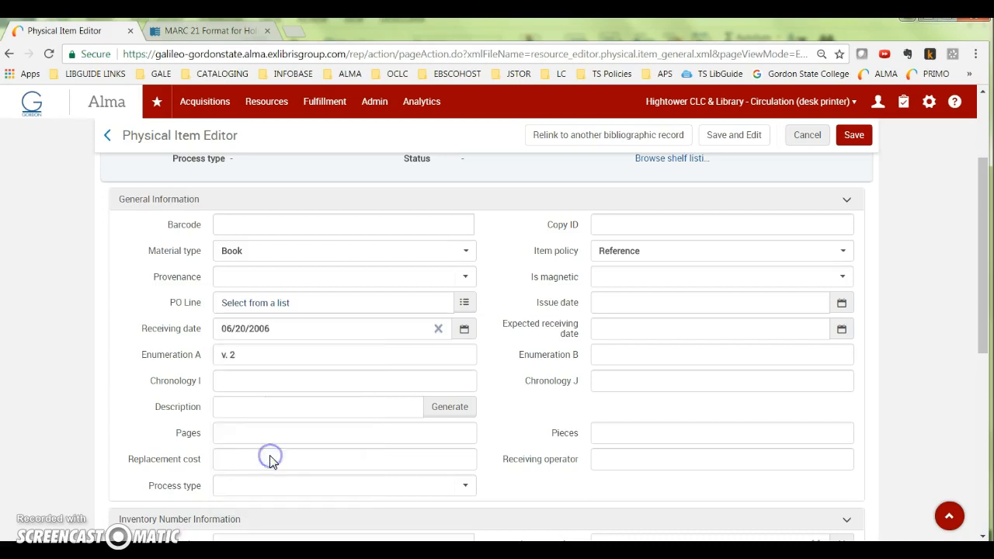
pyautogui.click(327, 227)
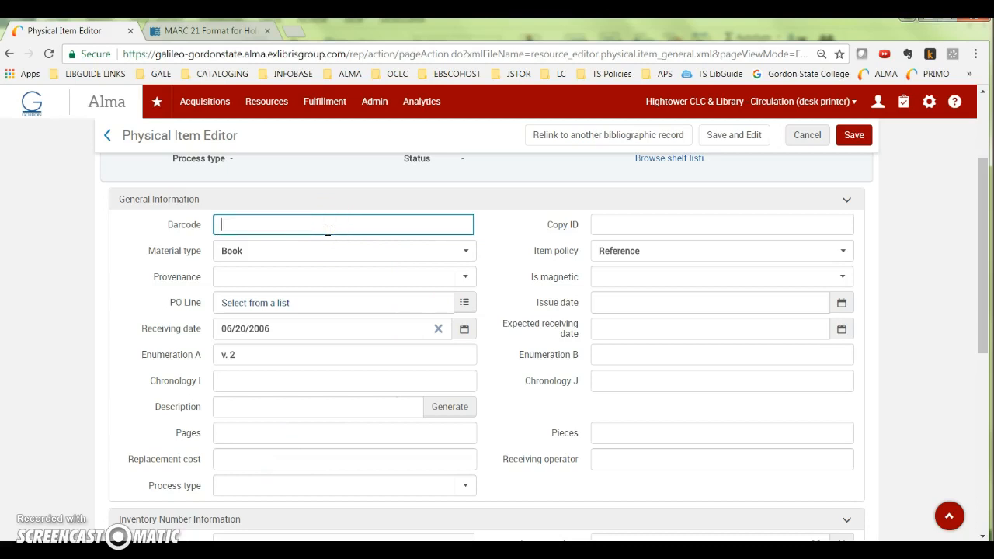
pyautogui.write('30460003115370')
pyautogui.press('Return')
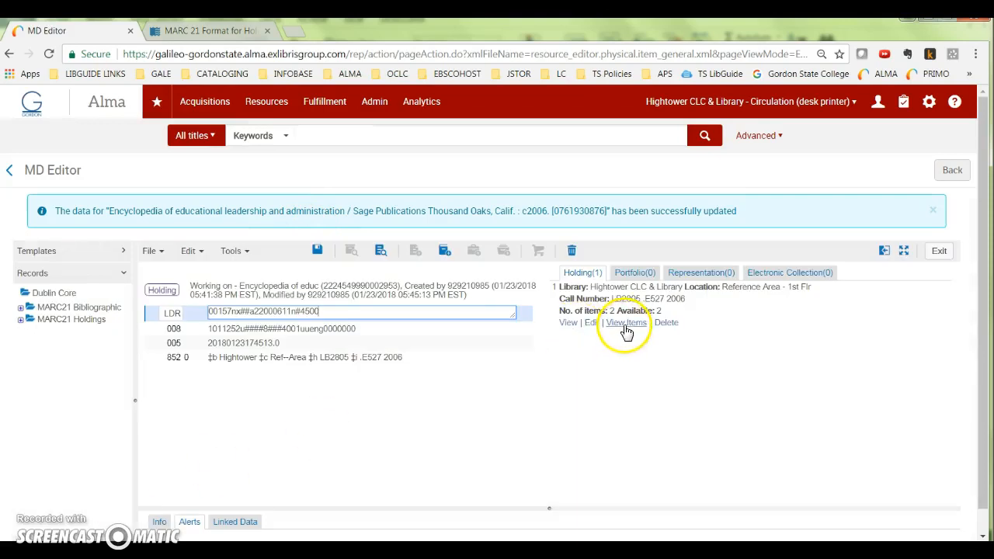
# Step: View the holding's items and open the Reference Area holdings record for editing from the title's list of holdings
pyautogui.click(626, 323)
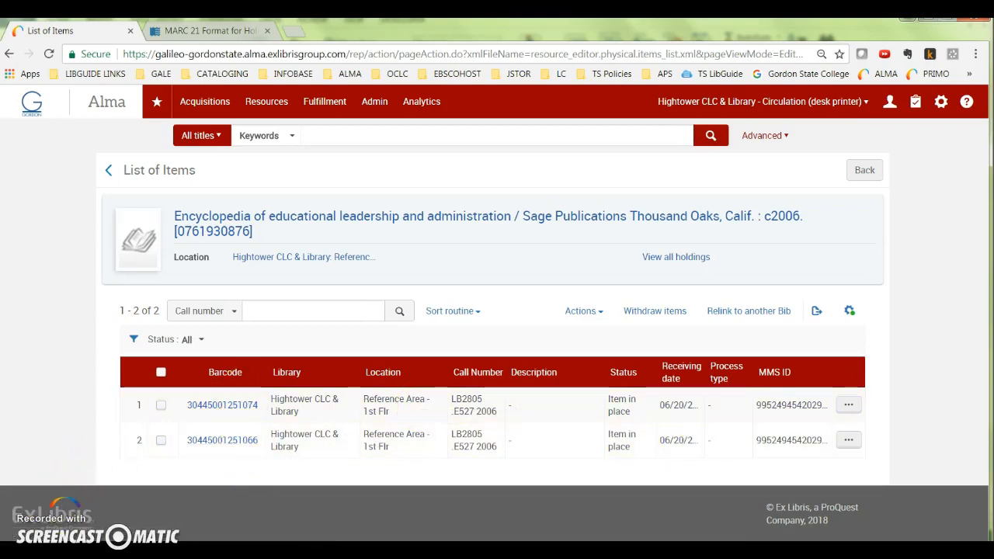
pyautogui.click(693, 258)
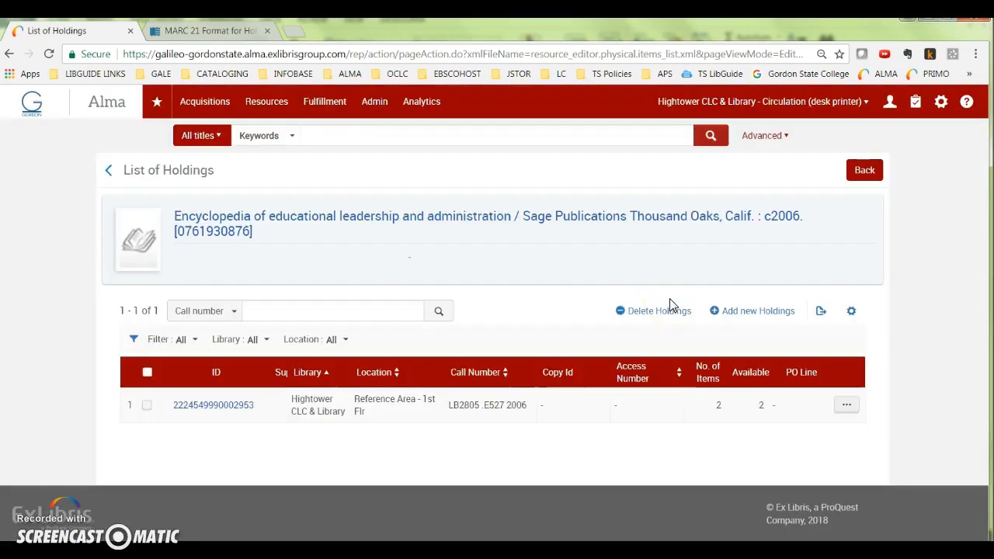
pyautogui.click(846, 405)
pyautogui.click(779, 445)
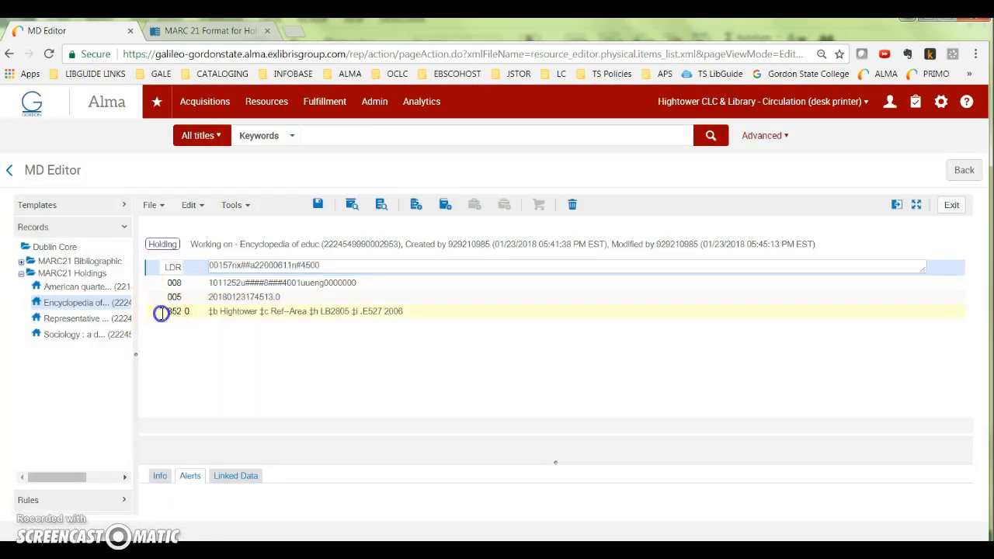
# Step: Add the call number prefix Ref. in subfield k of the 852 field and save the holdings record
pyautogui.click(162, 310)
pyautogui.click(191, 211)
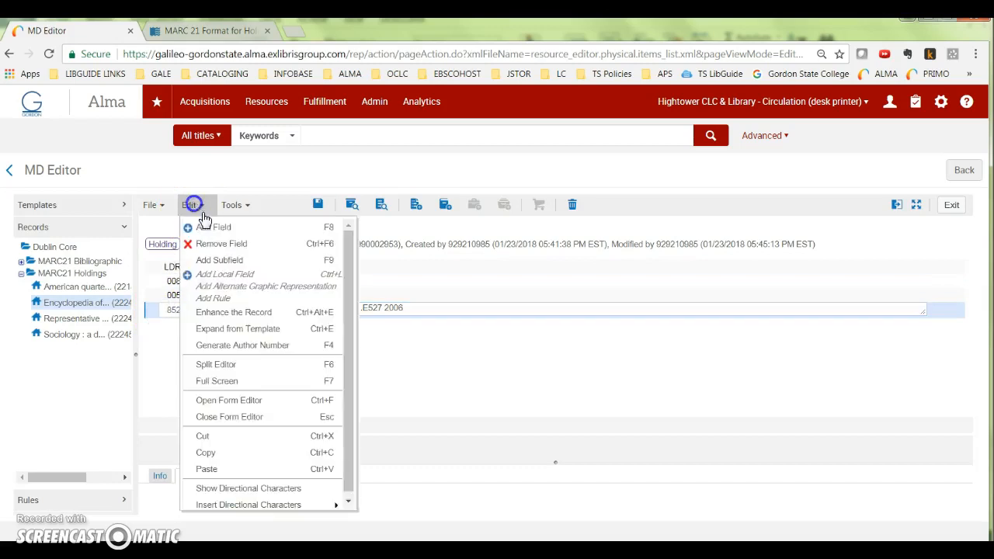
pyautogui.click(225, 402)
pyautogui.scroll(-2, 508, 380)
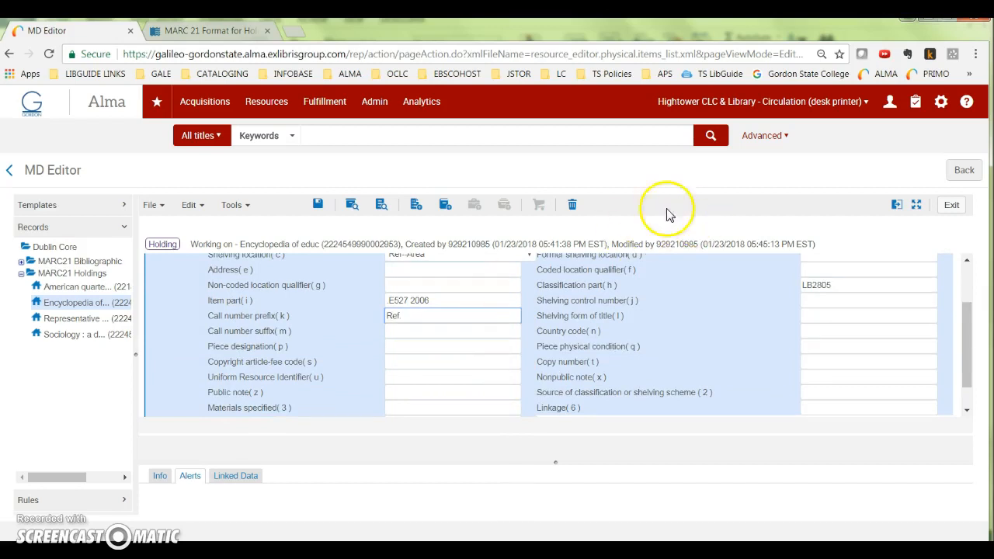
pyautogui.click(159, 205)
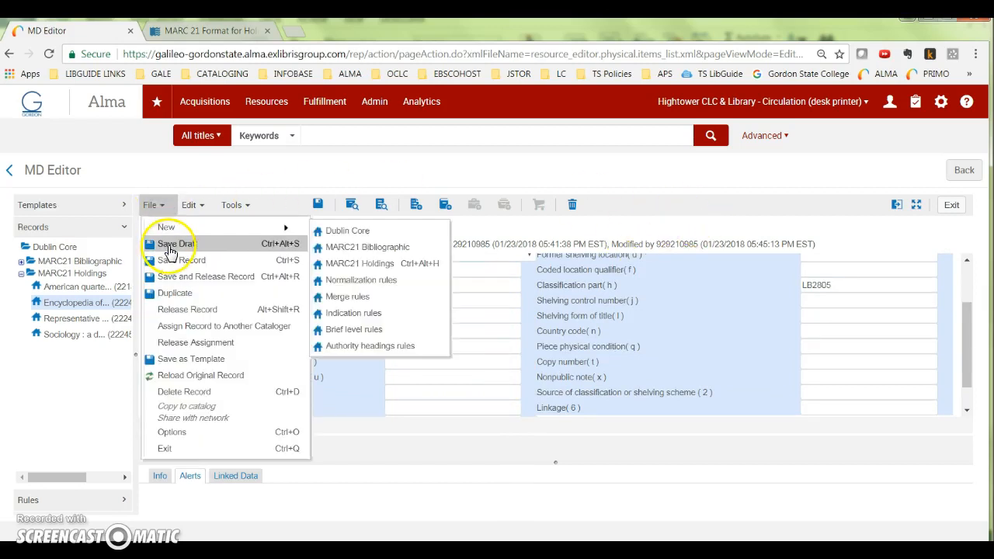
pyautogui.click(175, 261)
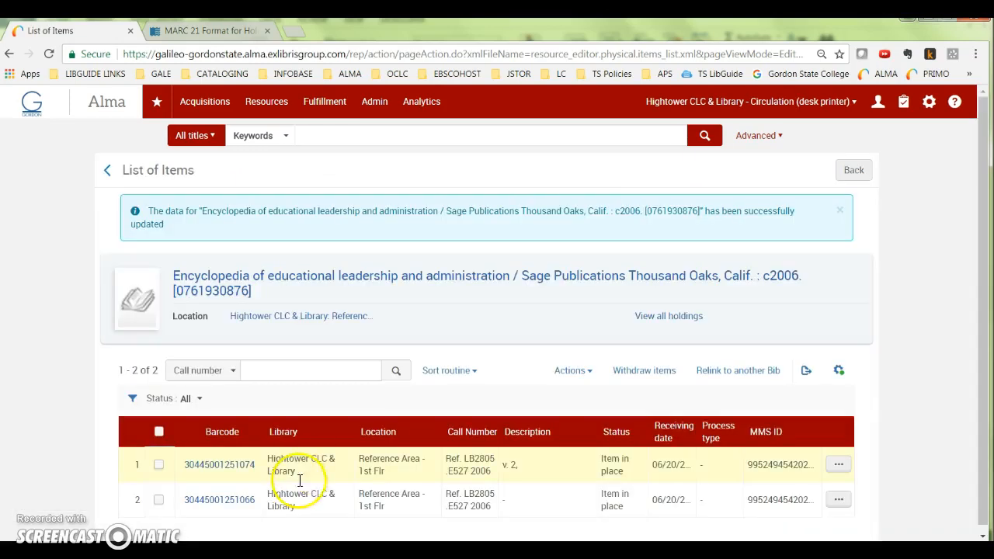
# Step: Open the volume 2 item for editing, set its Enumeration A to 2, and save the item
pyautogui.click(841, 466)
pyautogui.click(708, 502)
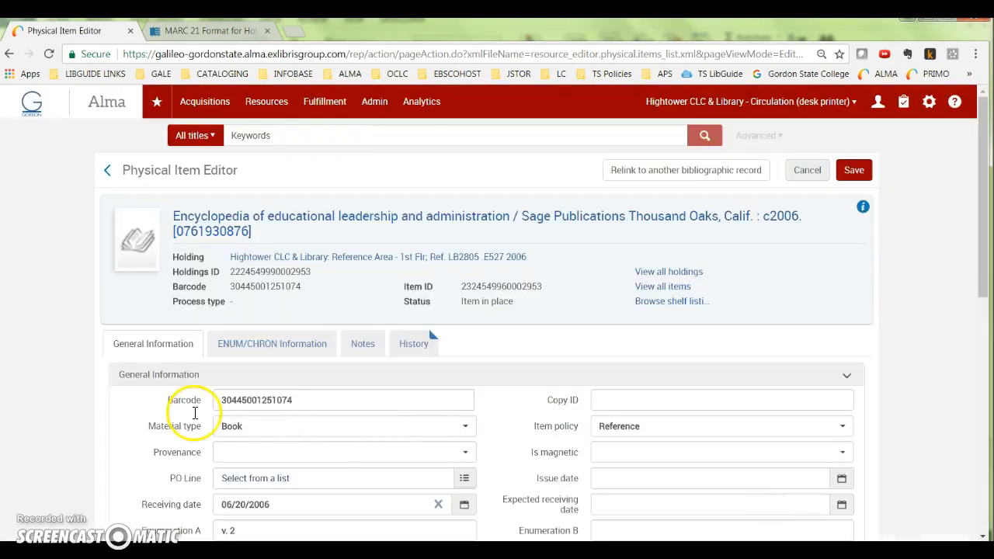
pyautogui.scroll(-2, 194, 413)
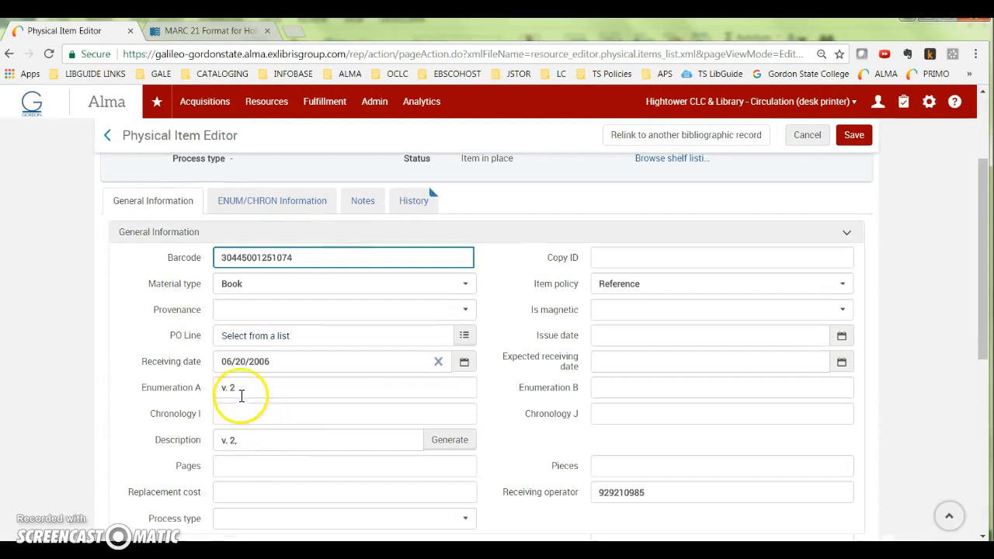
pyautogui.click(243, 390)
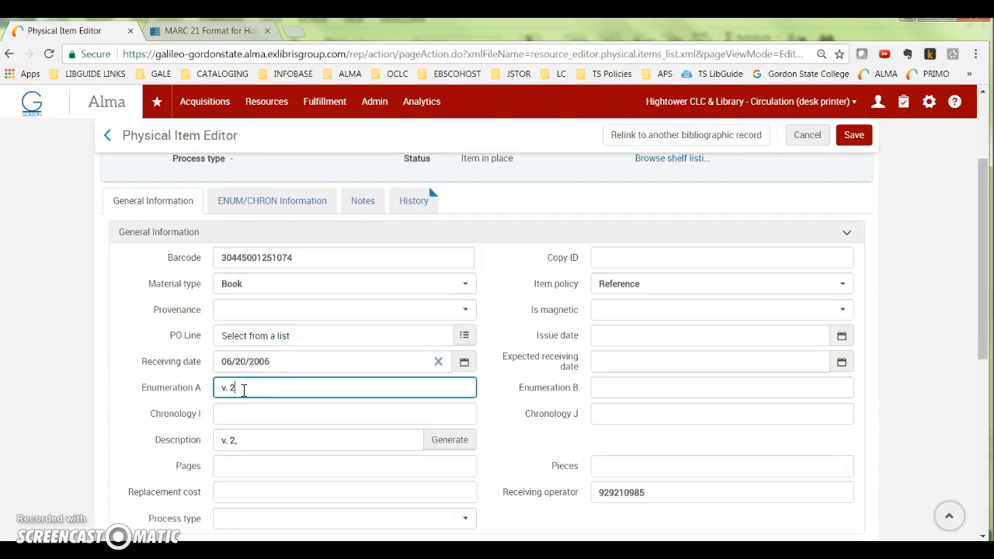
pyautogui.press('BackSpace')
pyautogui.press('BackSpace')
pyautogui.press('BackSpace')
pyautogui.press('BackSpace')
pyautogui.write('2')
pyautogui.press('BackSpace')
pyautogui.write('v. 2')
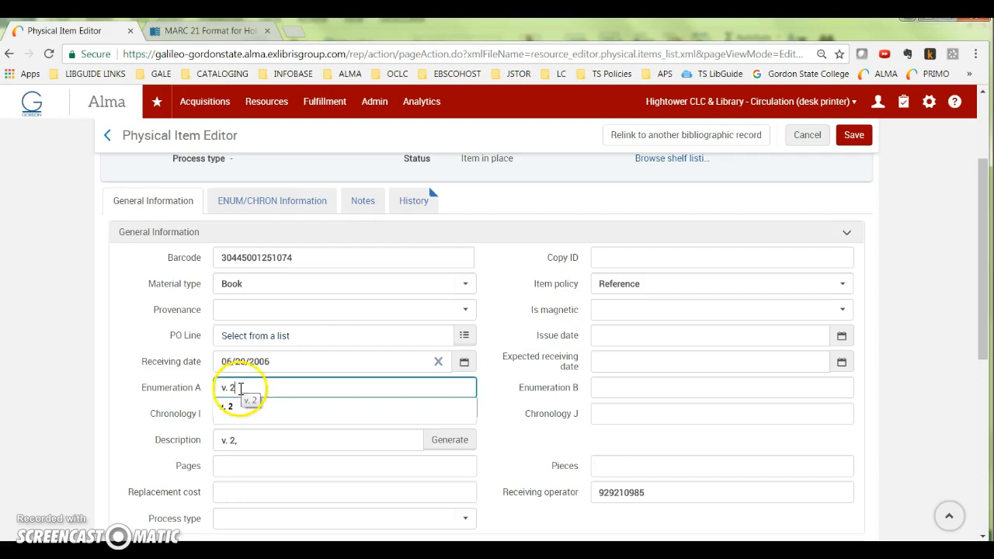
pyautogui.press('BackSpace')
pyautogui.write('2')
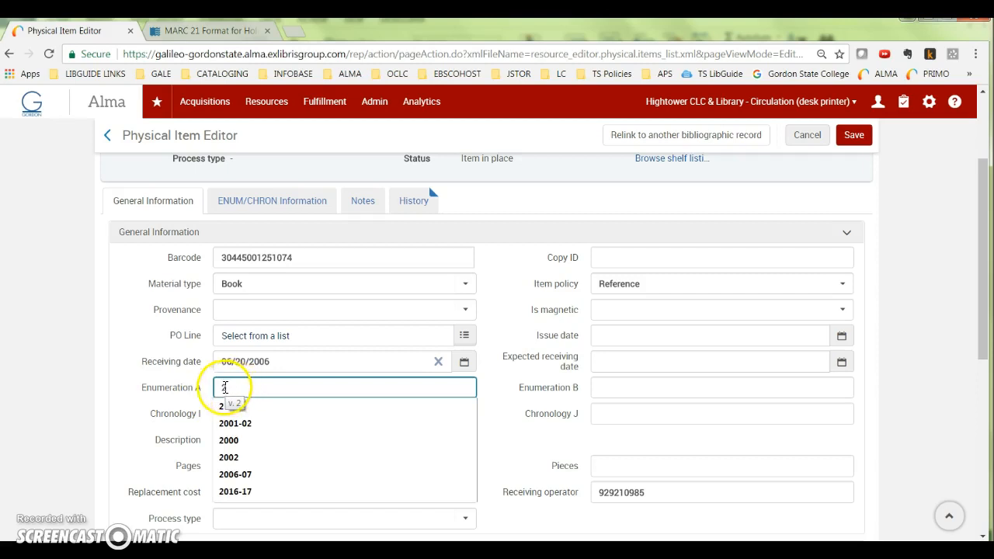
pyautogui.click(134, 426)
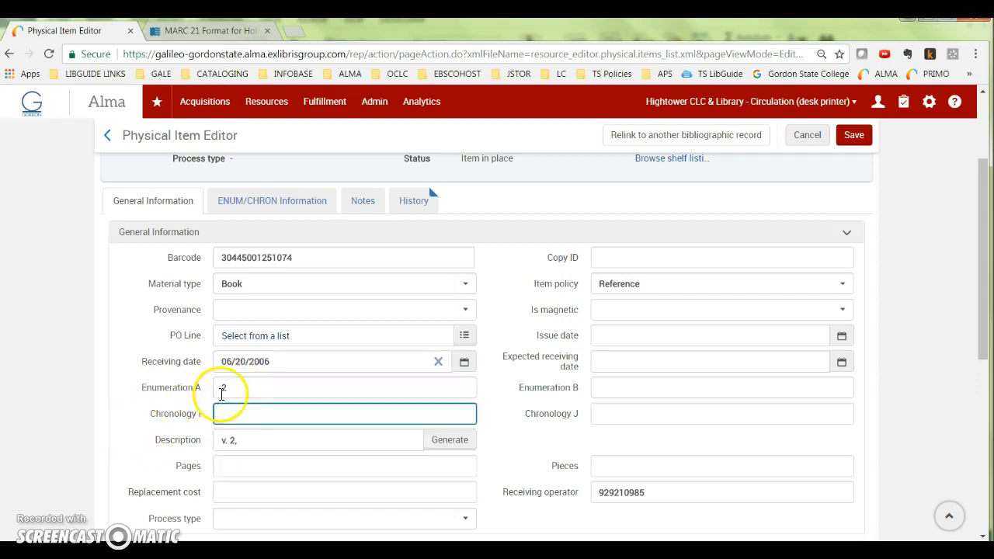
pyautogui.click(854, 134)
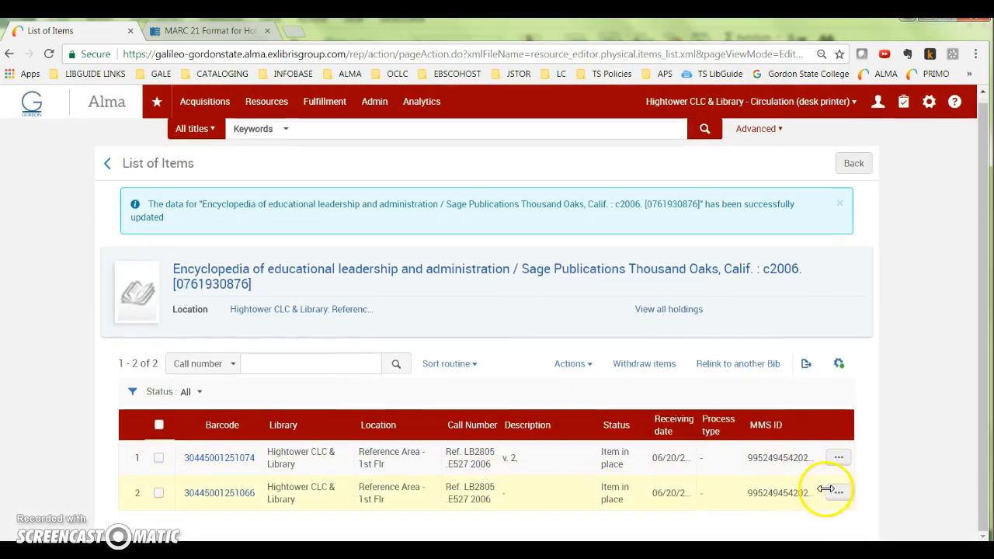
pyautogui.click(838, 497)
pyautogui.click(763, 524)
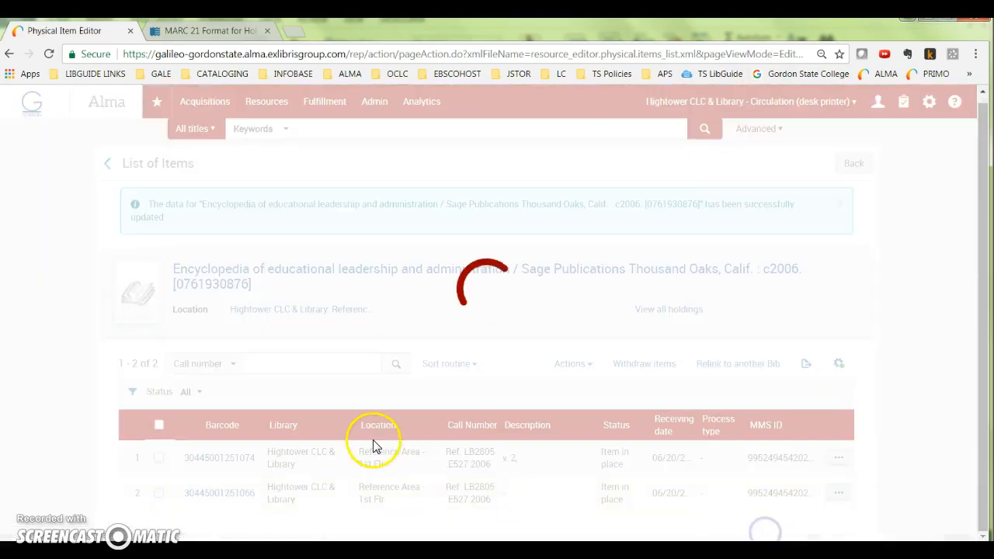
pyautogui.scroll(-2, 308, 452)
pyautogui.click(187, 386)
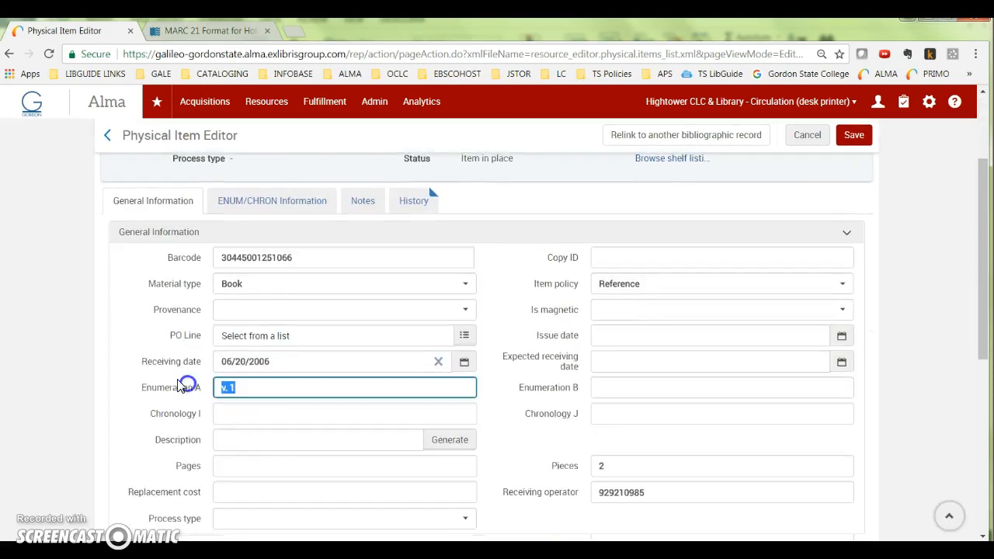
pyautogui.write('1')
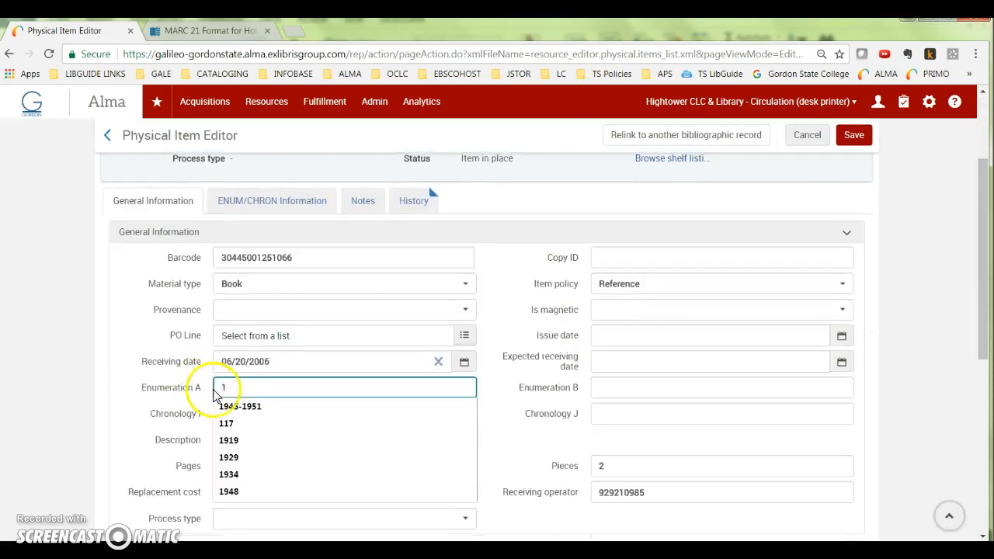
pyautogui.click(490, 415)
pyautogui.click(458, 441)
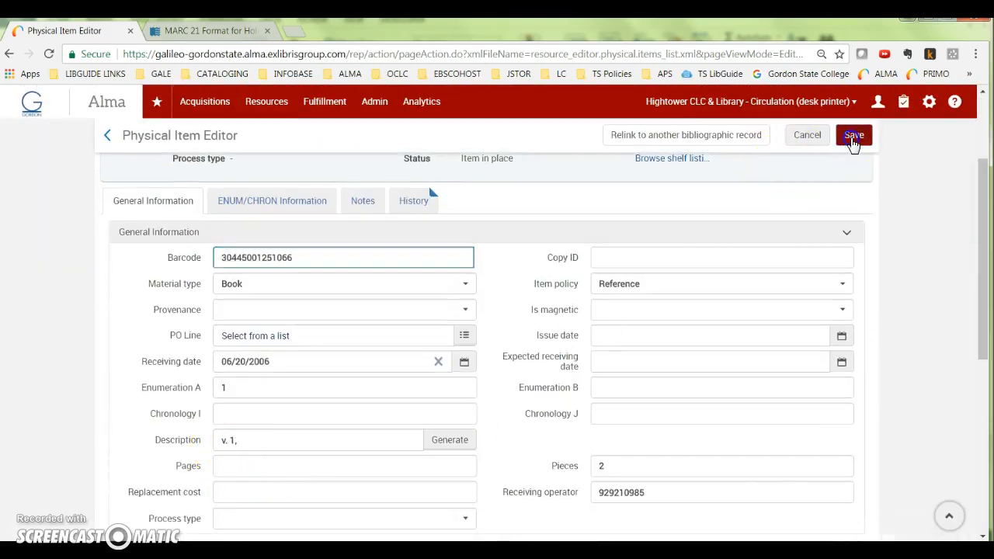
pyautogui.click(853, 135)
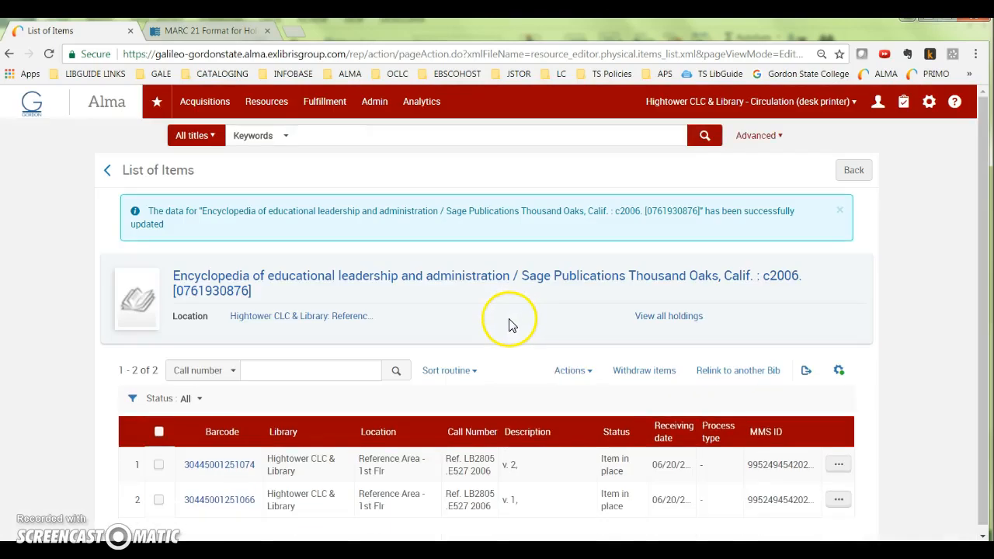
pyautogui.click(852, 170)
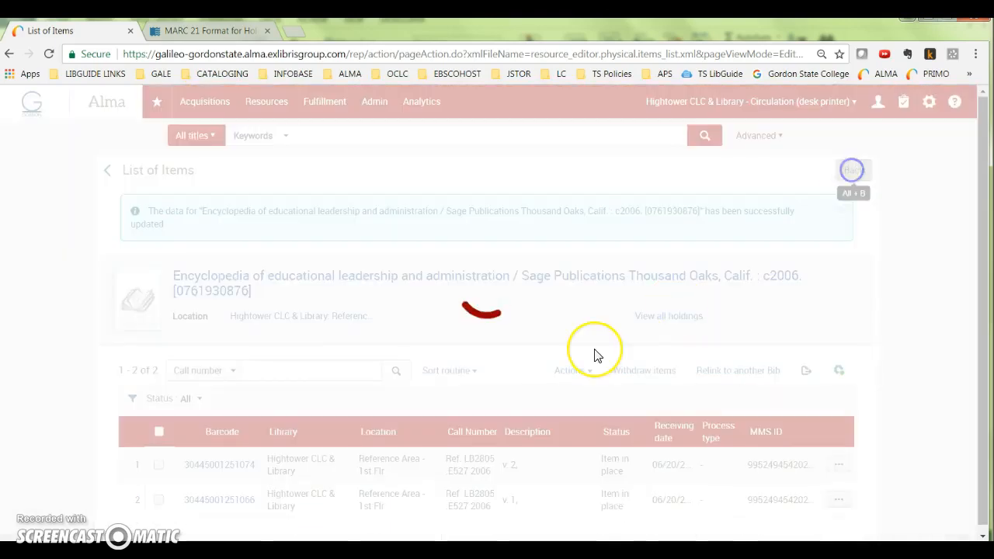
pyautogui.click(859, 406)
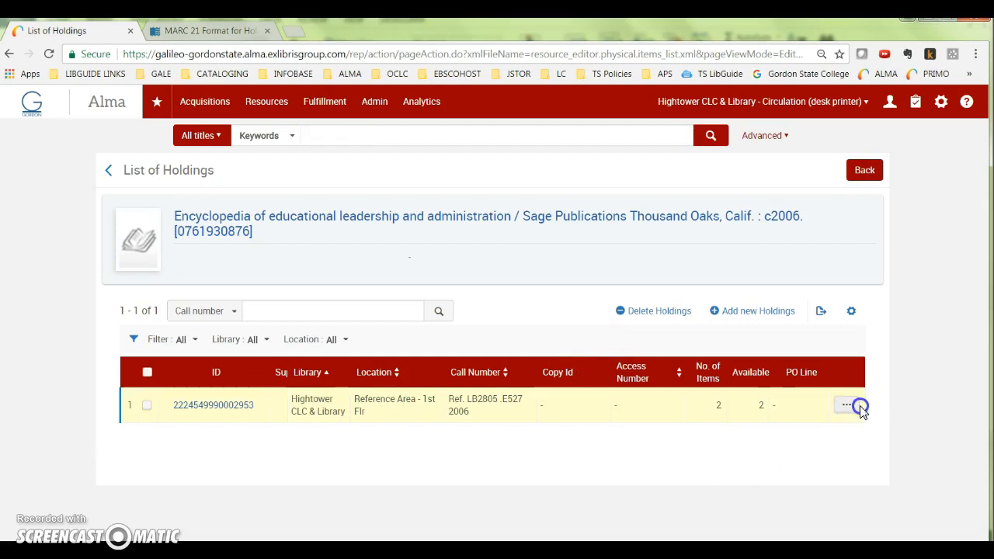
pyautogui.click(776, 483)
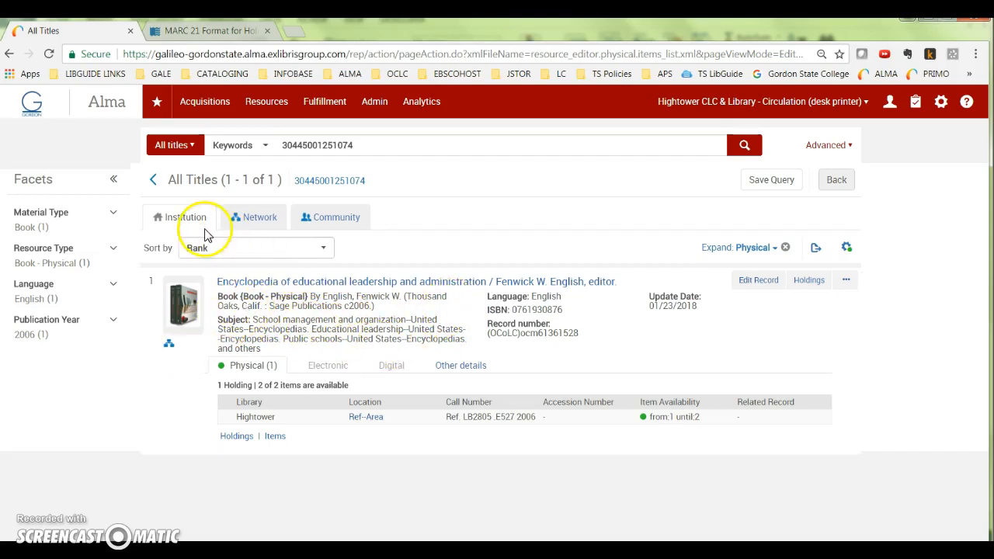
pyautogui.click(275, 438)
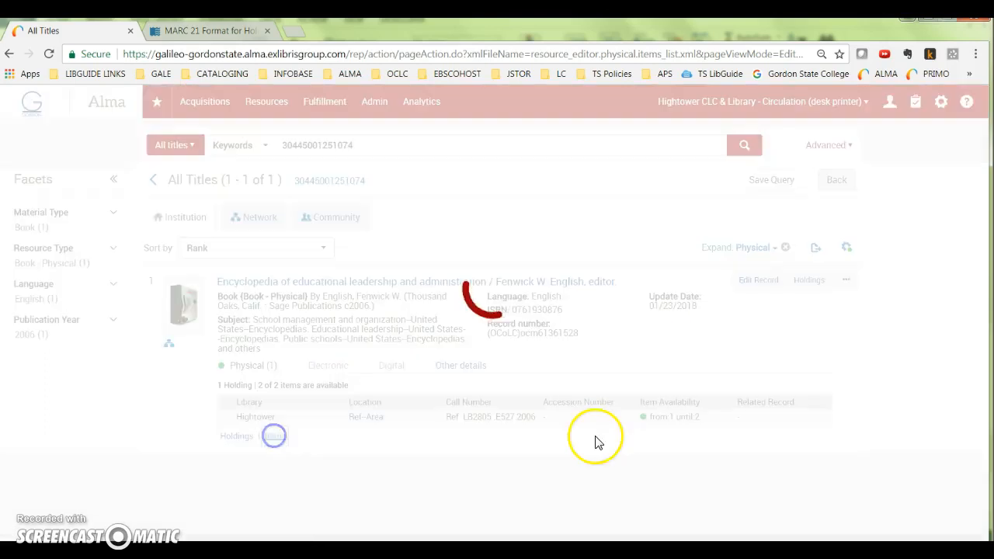
pyautogui.click(868, 177)
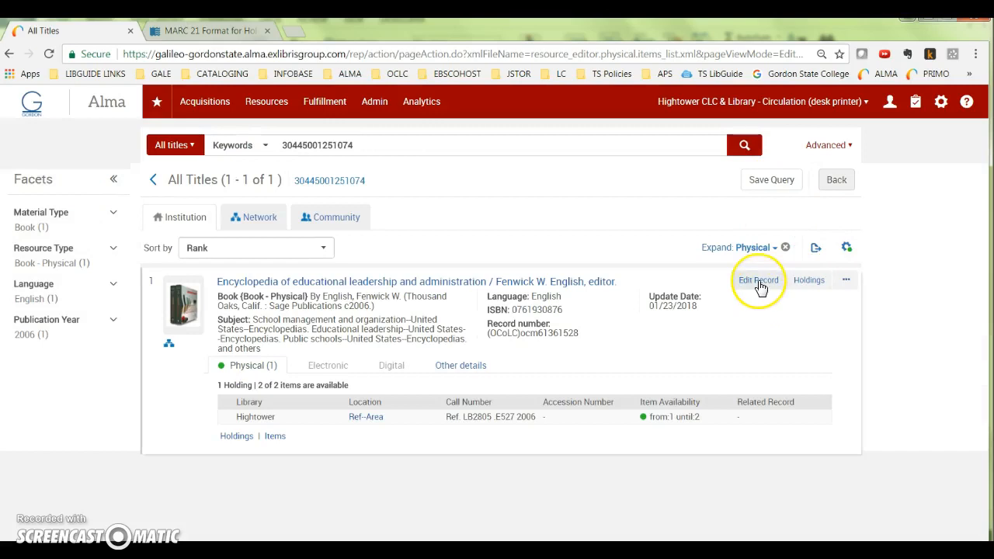
# Step: Open the encyclopedia's bibliographic record for editing and add a local field below the 946 field
pyautogui.click(758, 281)
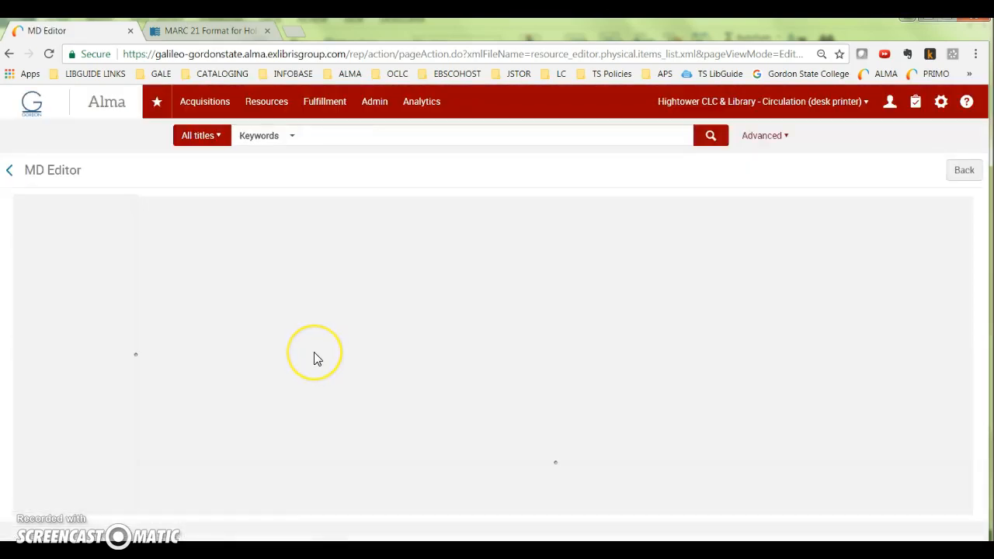
pyautogui.scroll(-5, 233, 373)
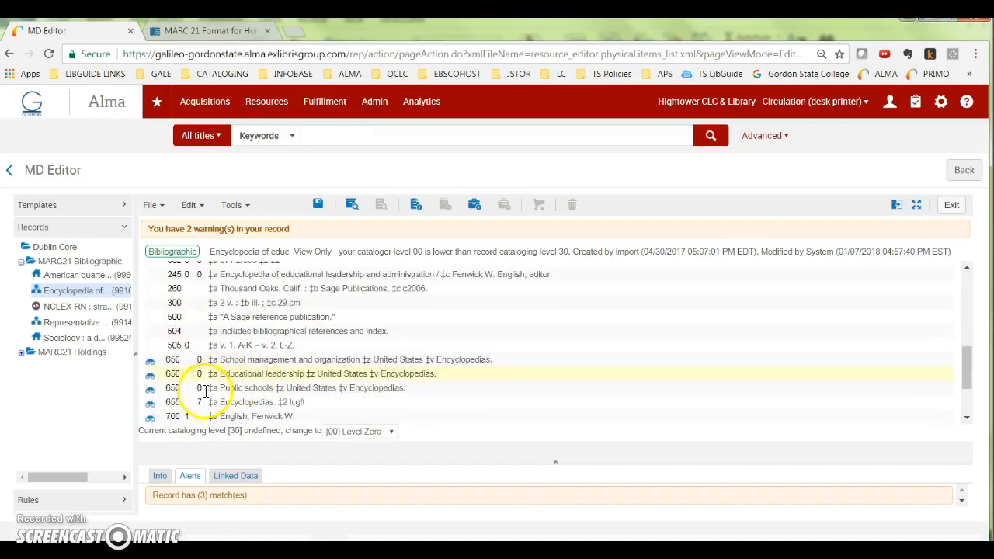
pyautogui.scroll(-3, 205, 392)
pyautogui.click(158, 385)
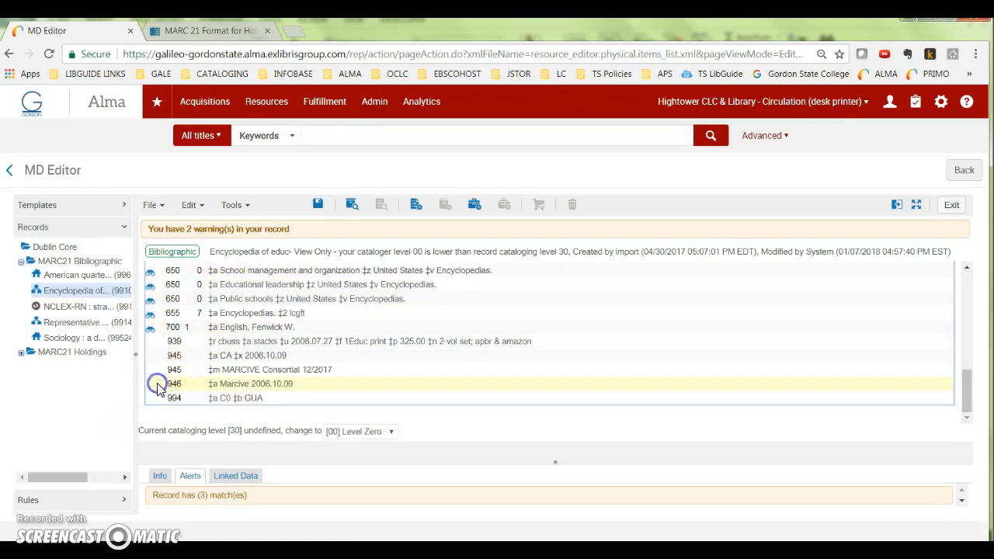
pyautogui.click(191, 205)
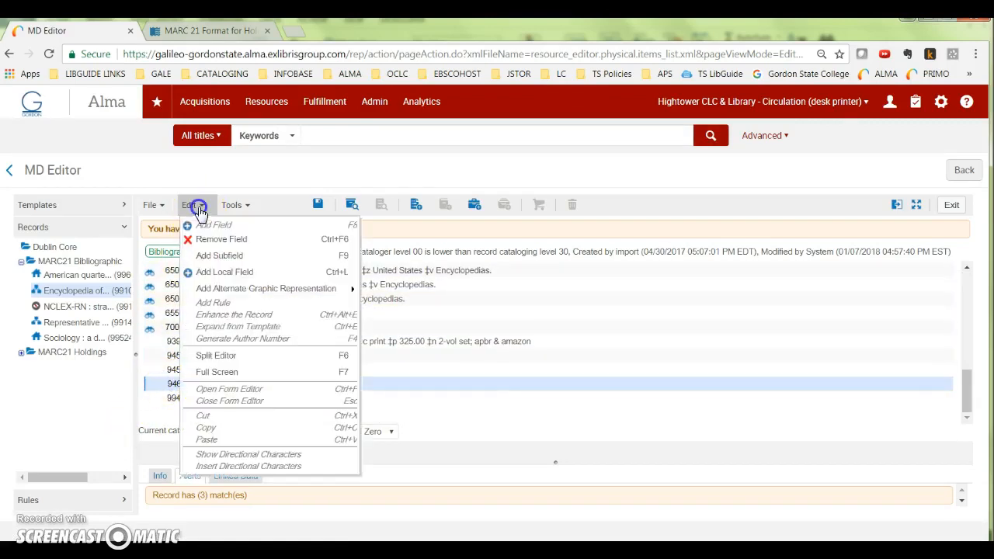
pyautogui.click(227, 272)
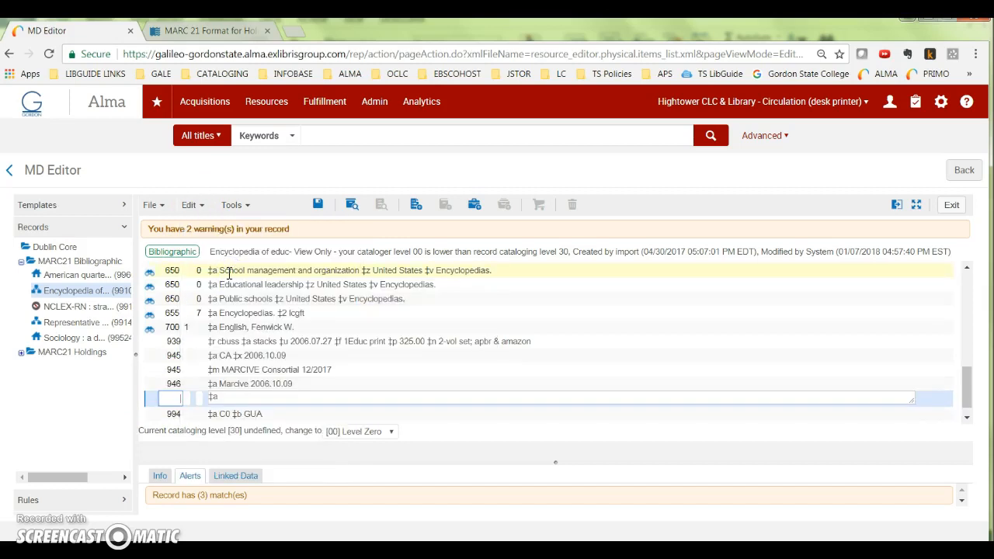
# Step: Fill in the new field as 970 with subfield a 6-20-2006, subfield b B&T and subfield c ($325.00) $325.00
pyautogui.click(233, 400)
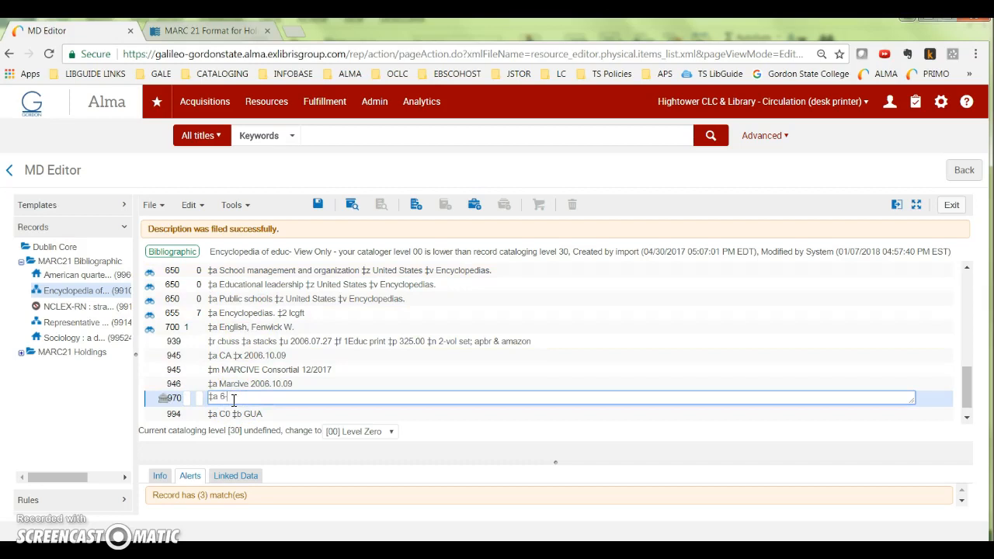
pyautogui.write('-200 B&T 32$325')
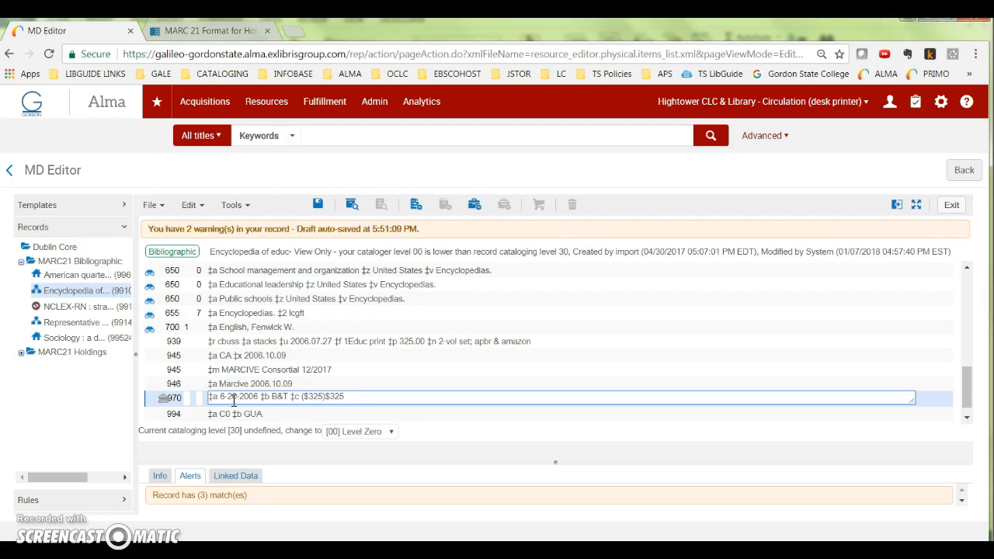
pyautogui.write('.00')
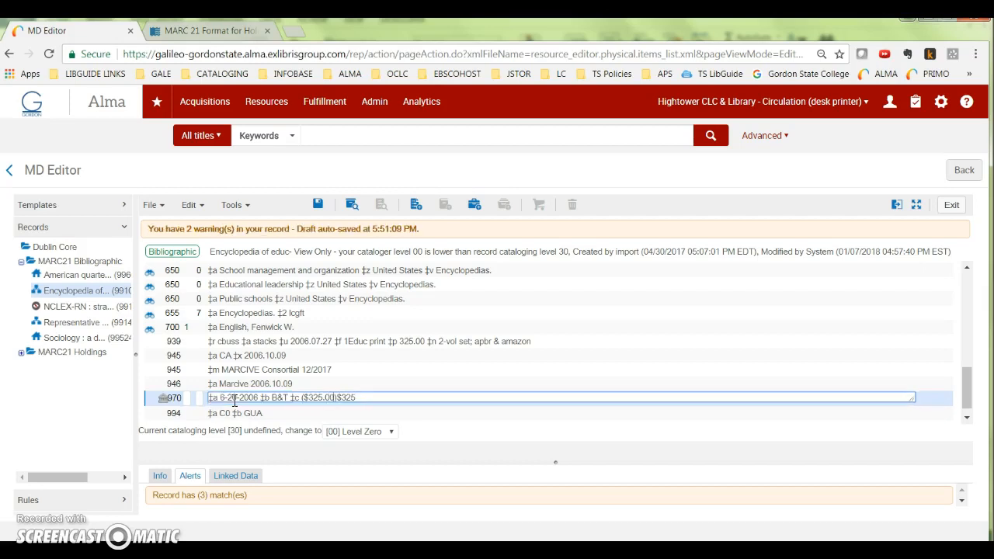
pyautogui.click(337, 398)
pyautogui.click(359, 398)
pyautogui.write('.00')
# Step: Save and release the bibliographic record without viewing the matching catalog records
pyautogui.click(159, 205)
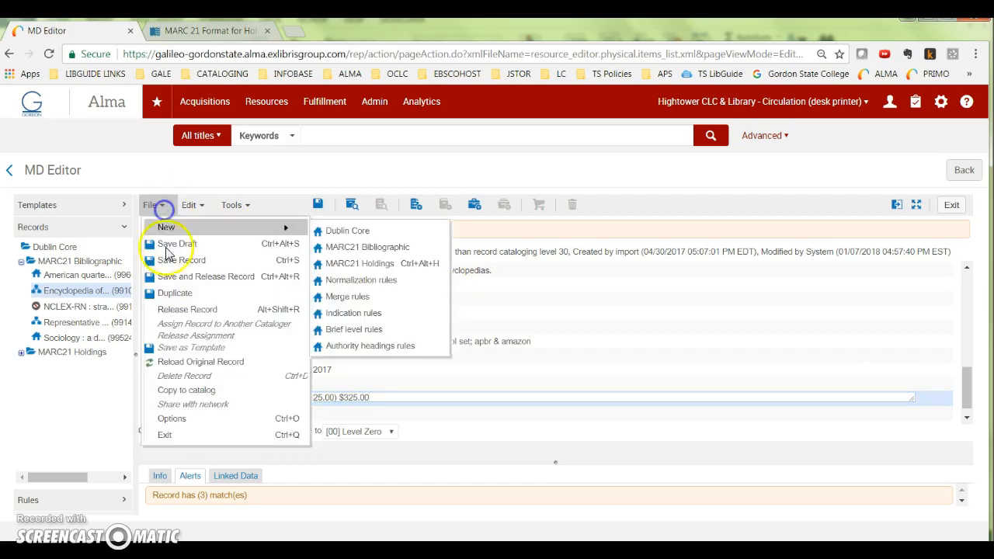
pyautogui.click(221, 277)
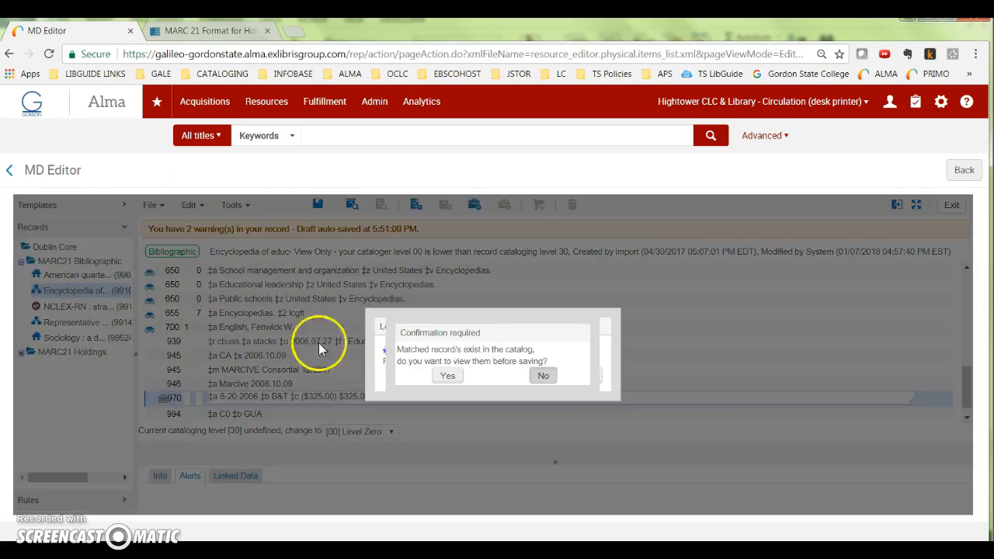
pyautogui.click(541, 376)
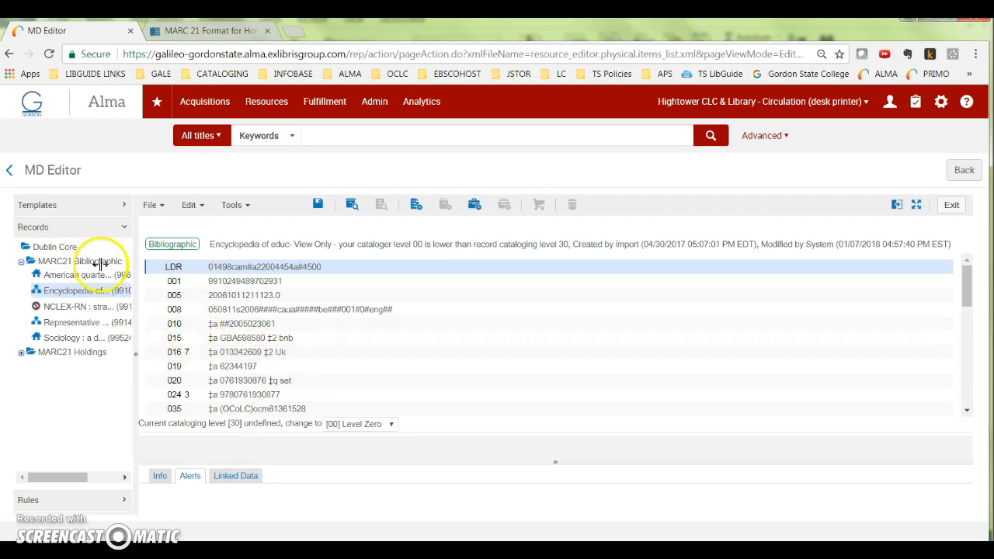
# Step: Release all records in the MARC21 Bibliographic folder and confirm the release
pyautogui.rightClick(48, 265)
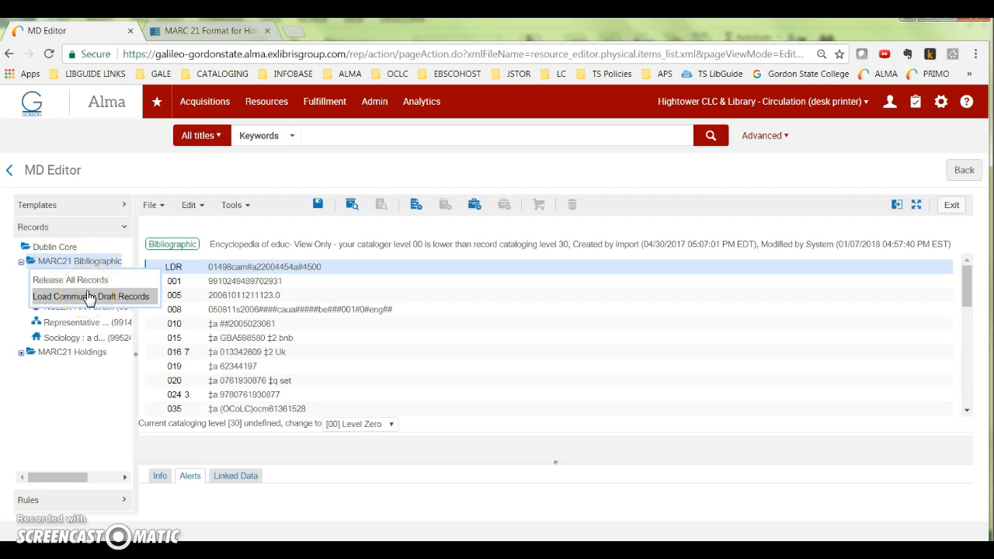
pyautogui.click(40, 413)
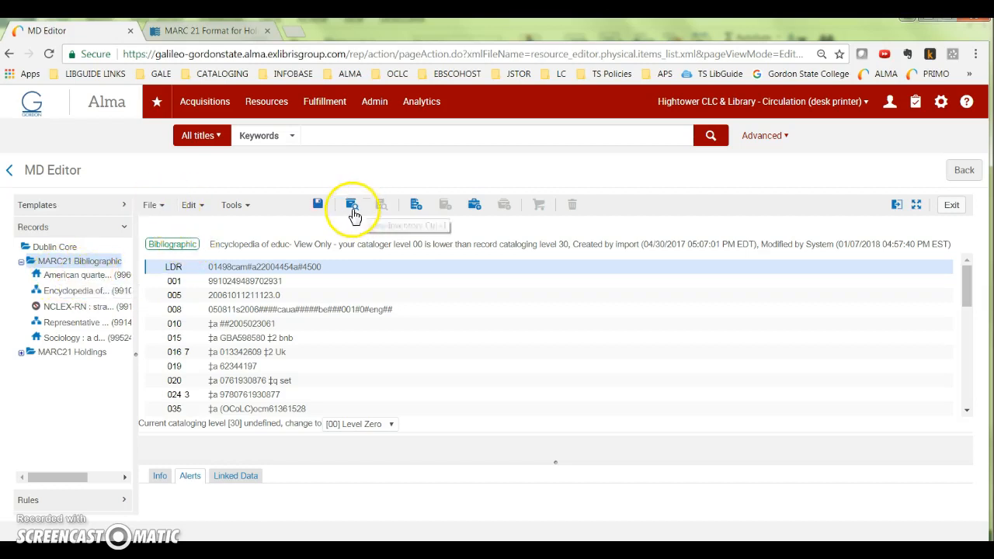
pyautogui.rightClick(66, 263)
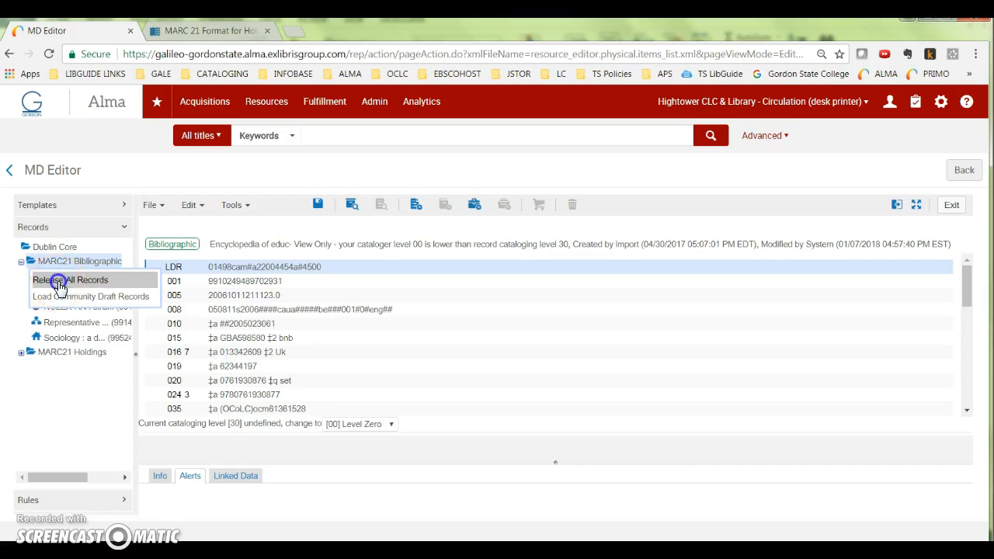
pyautogui.click(56, 281)
pyautogui.click(447, 375)
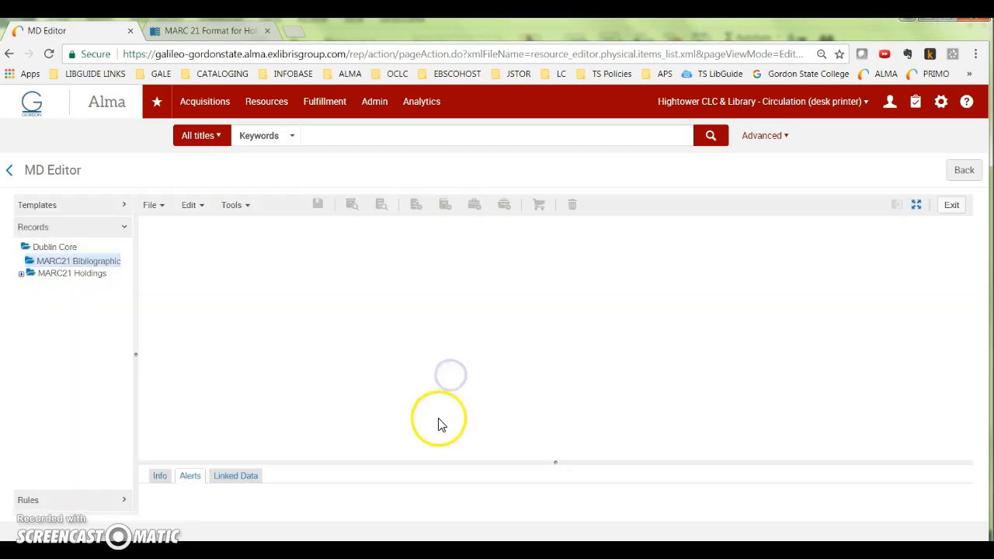
# Step: Release all records in the MARC21 Holdings folder, confirm, and return to the title search results
pyautogui.rightClick(60, 273)
pyautogui.click(67, 289)
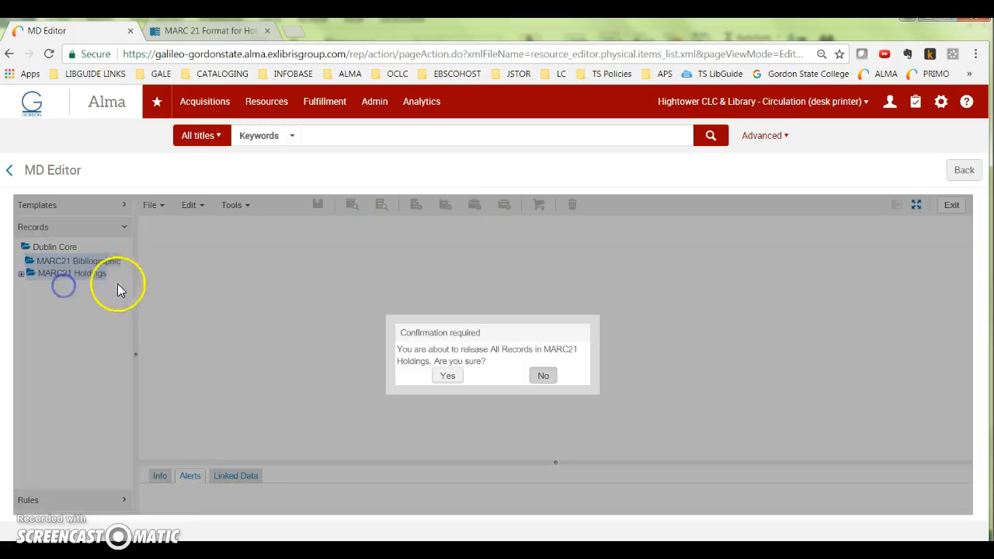
pyautogui.click(449, 376)
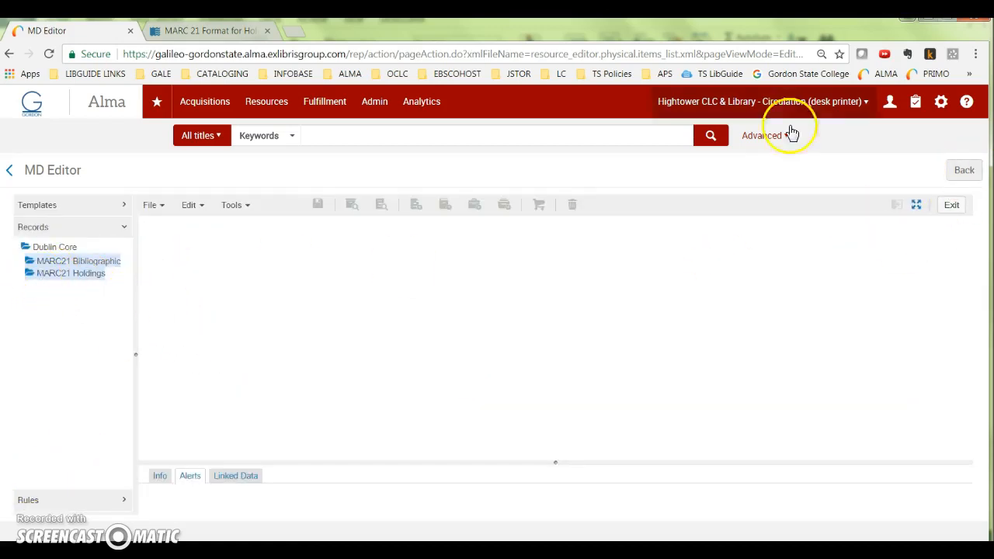
pyautogui.click(964, 170)
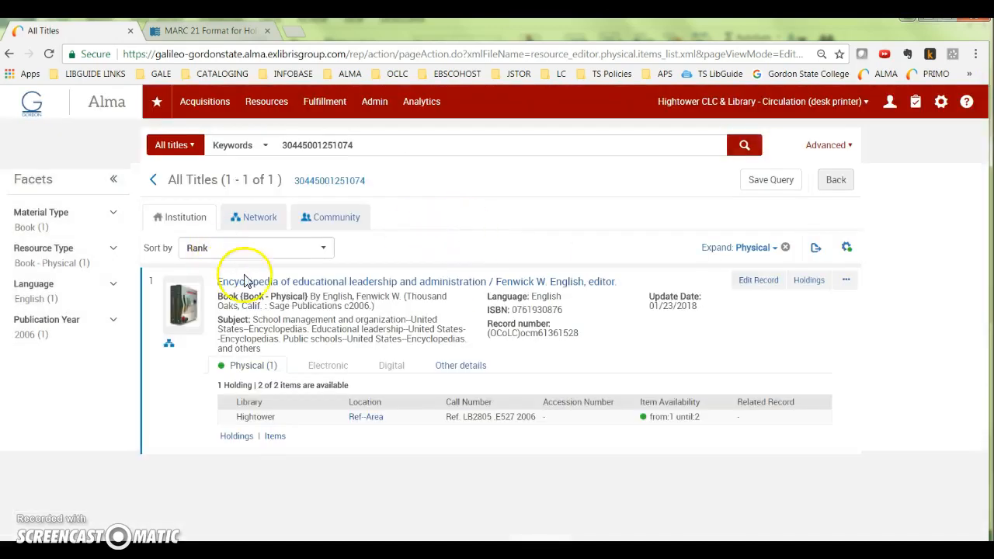